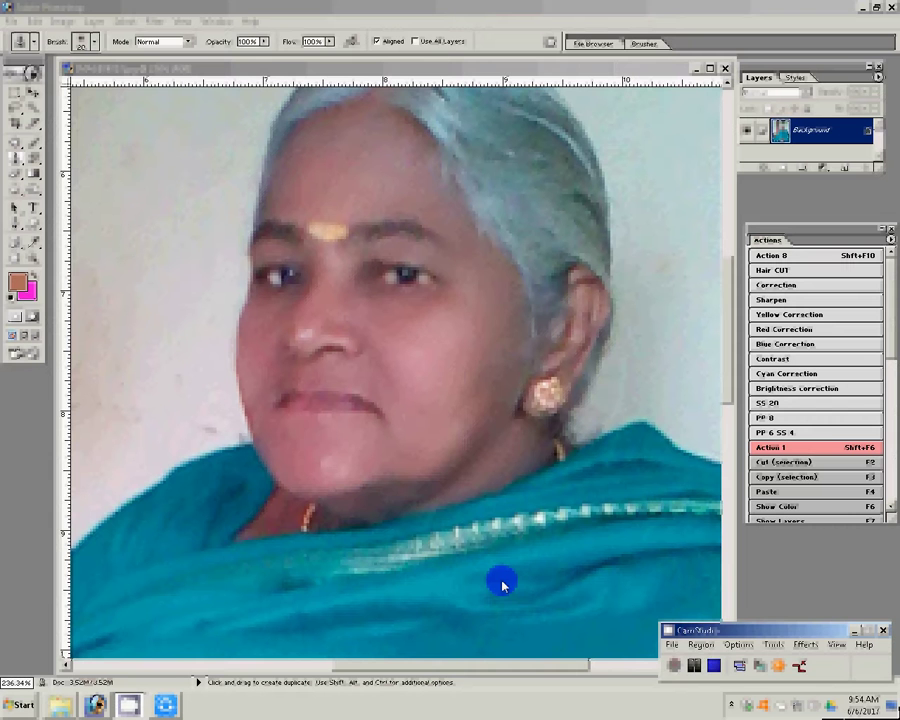
Clone a dab of skin onto the chin and pick red as the brush colour.
left_click(275, 438)
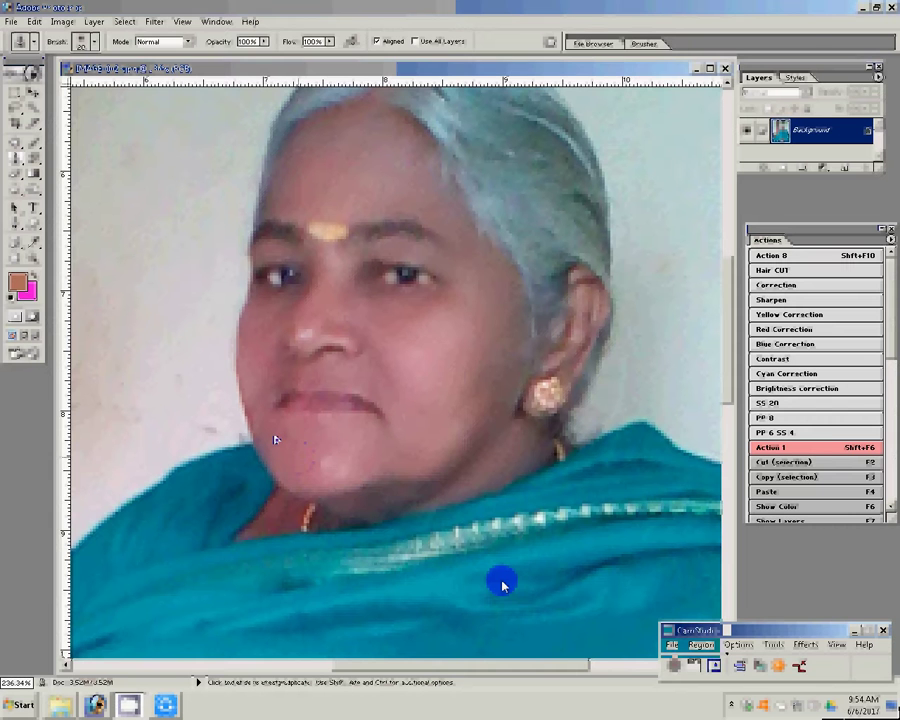
left_click(340, 457)
key("F6")
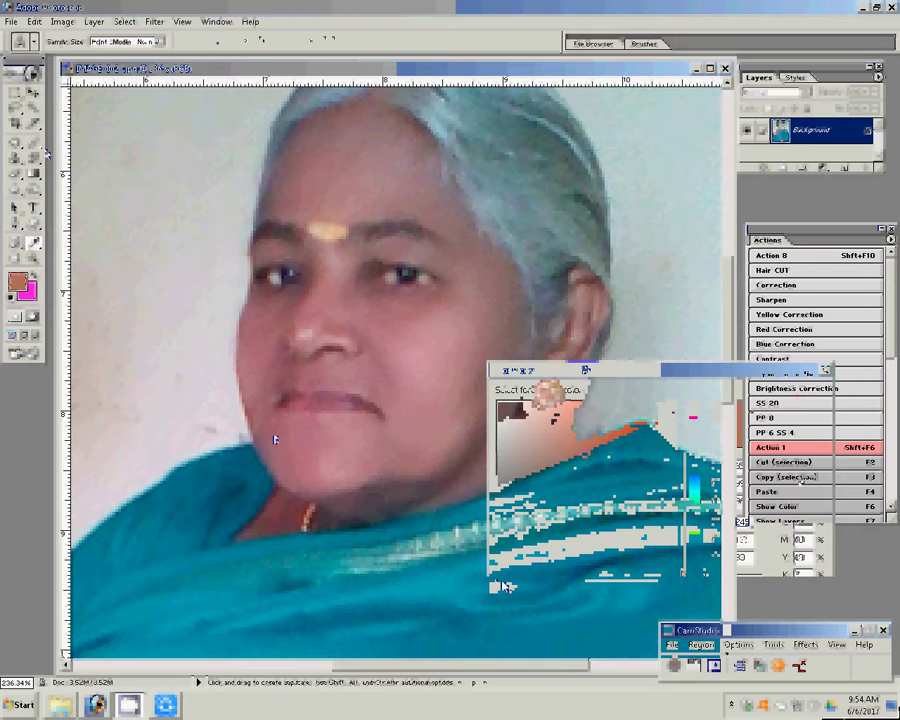
key("b")
left_click(248, 41)
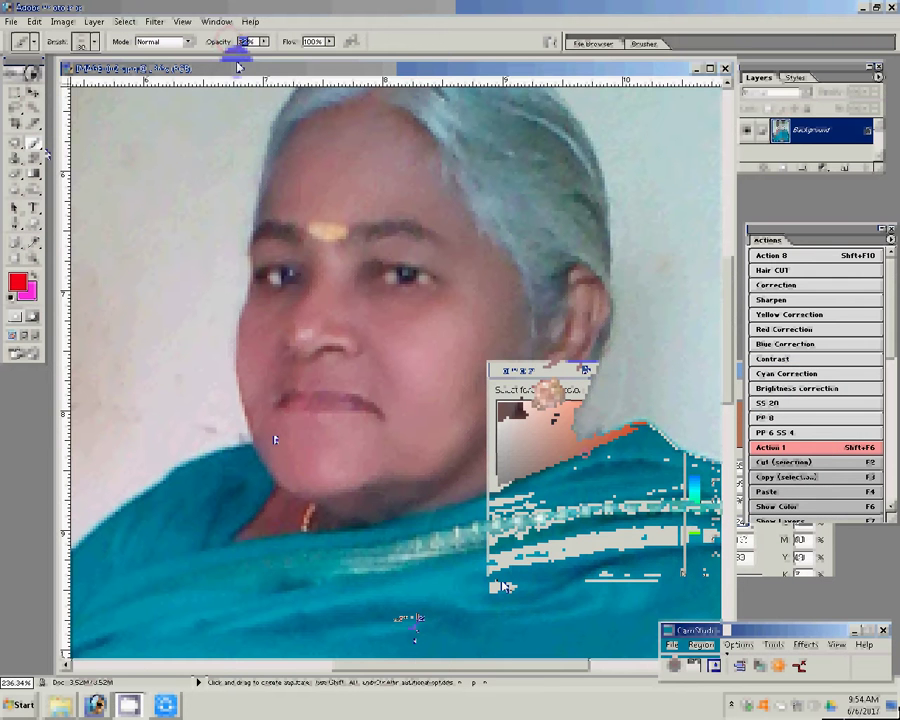
Reduce the brush size to 10 and lighten the hair at the top of the head.
type("9")
key("Return")
key("bracketleft")
key("bracketleft")
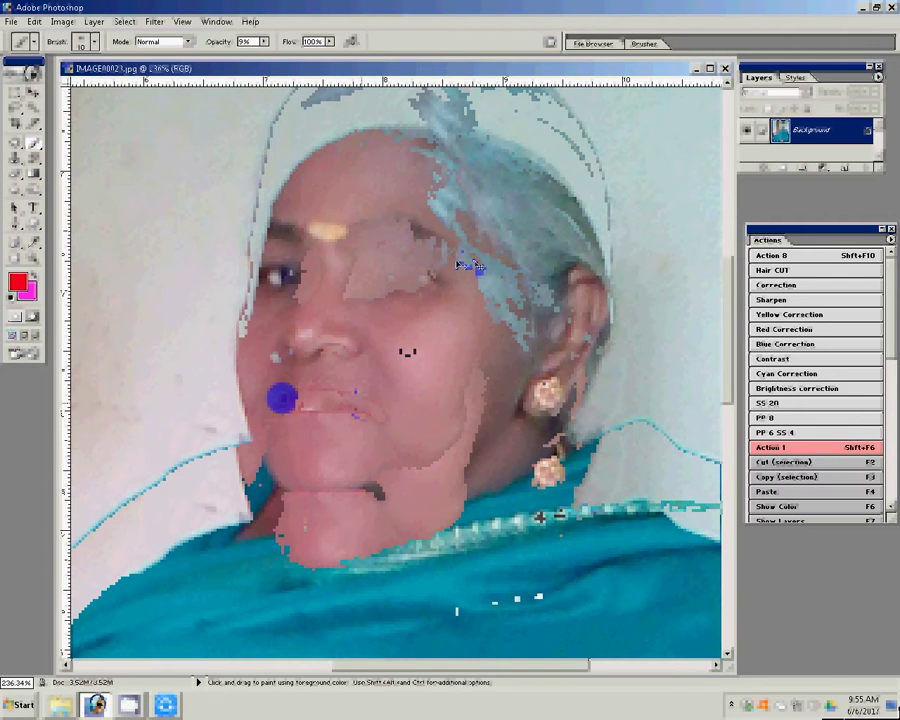
left_click(33, 188)
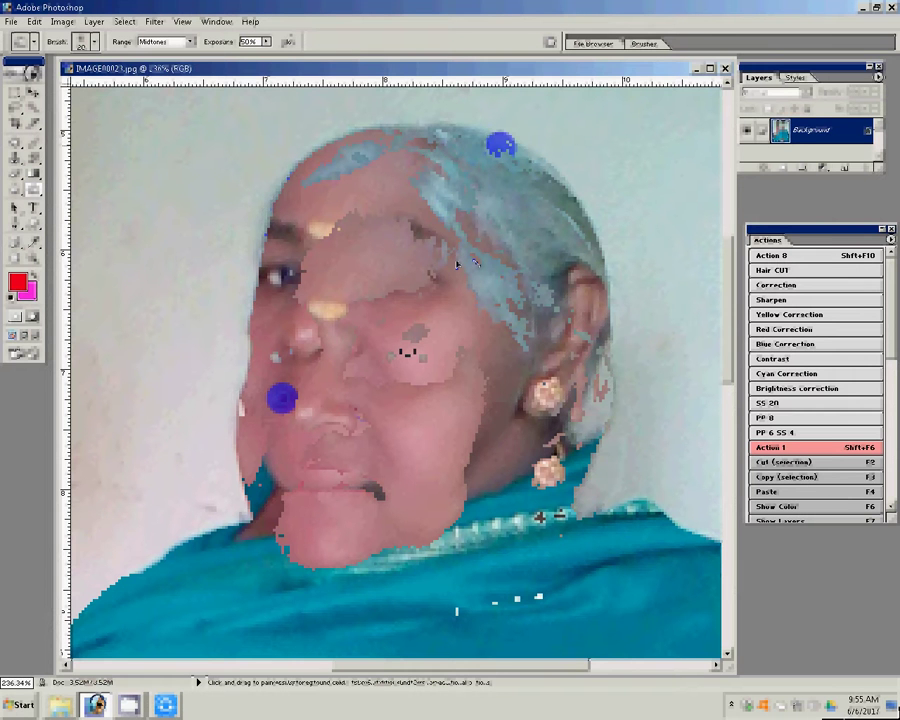
left_click_drag(500, 146, 545, 160)
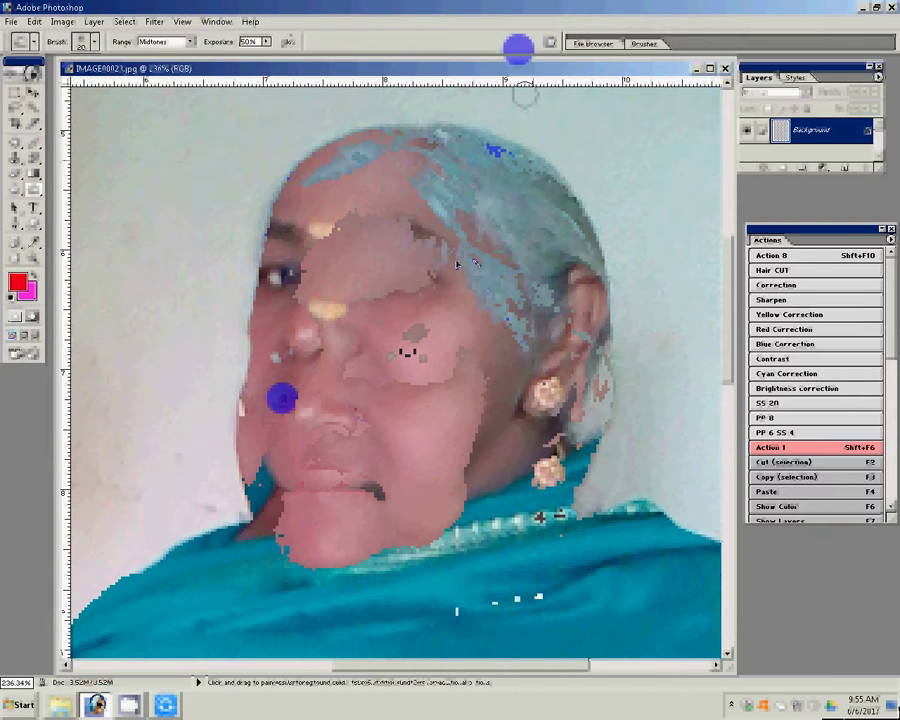
Zoom out, then zoom in to 200% on the woman's arm and saree edge.
key("z")
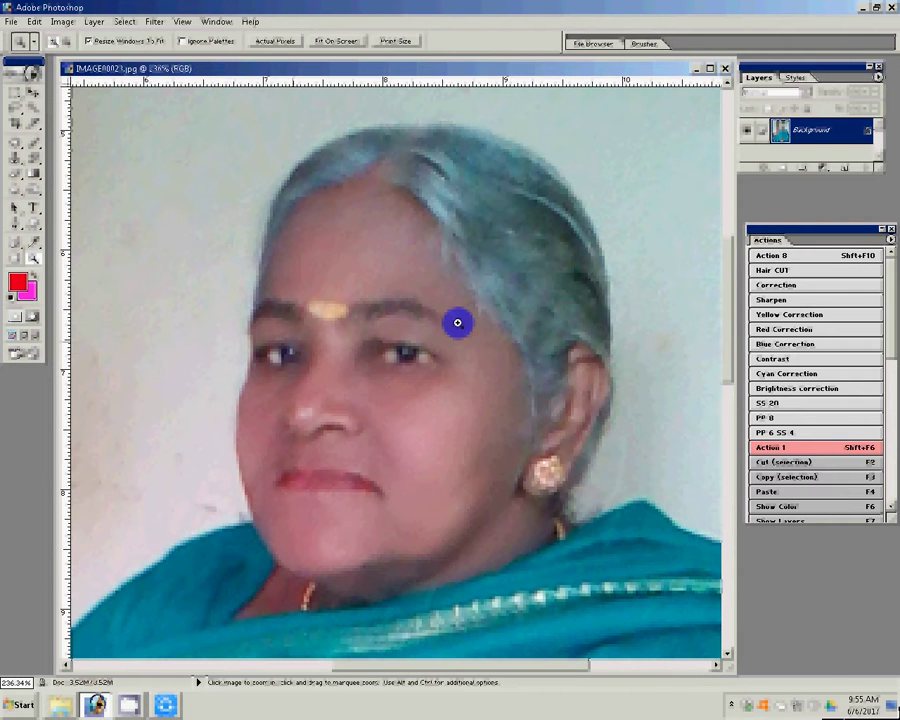
right_click(457, 322)
left_click(437, 322)
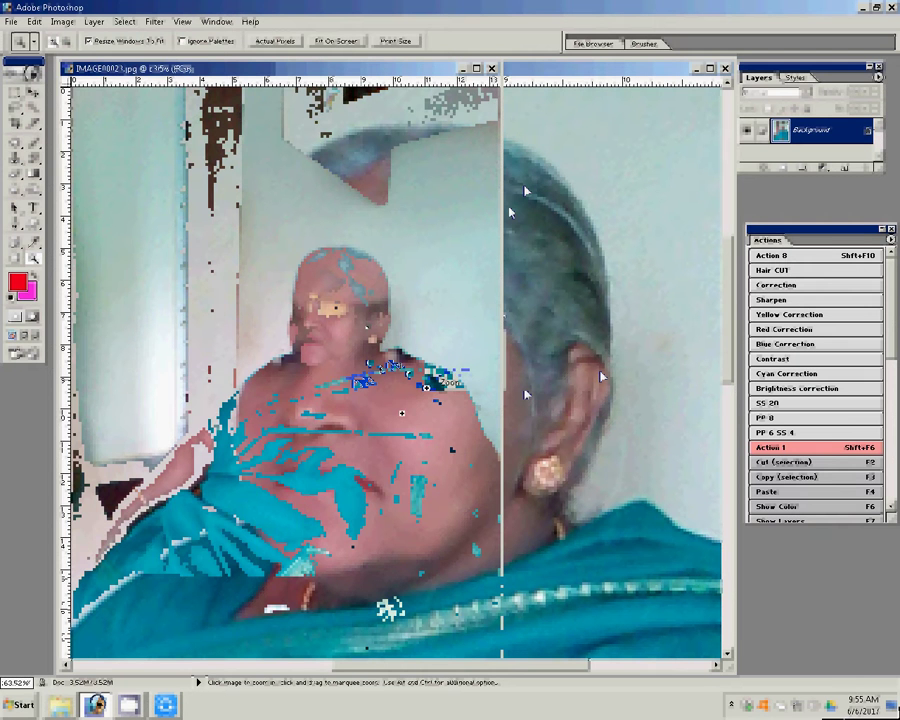
left_click(426, 386)
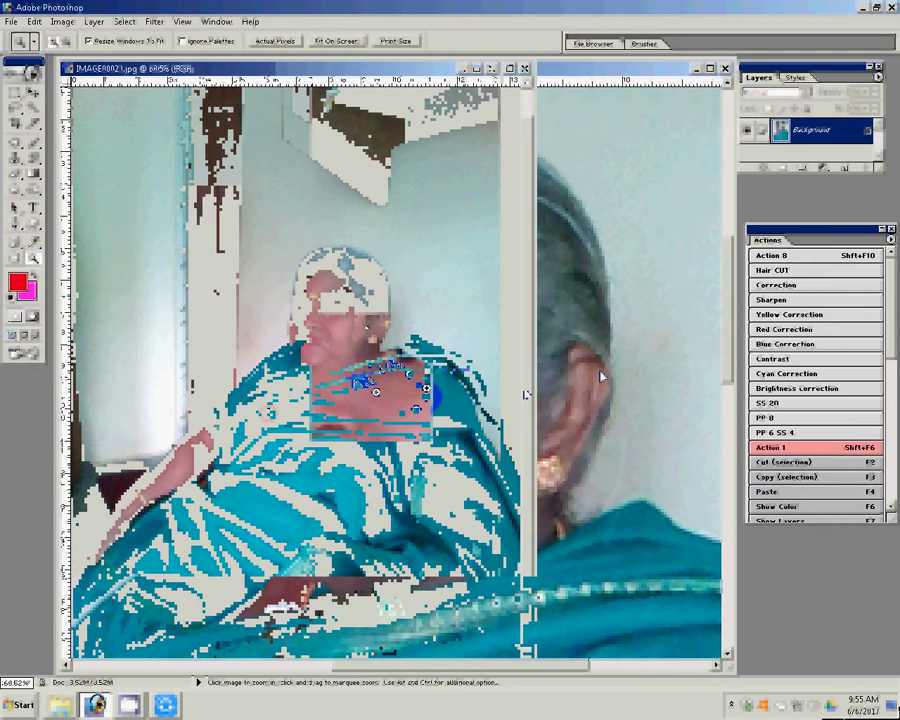
left_click(282, 414)
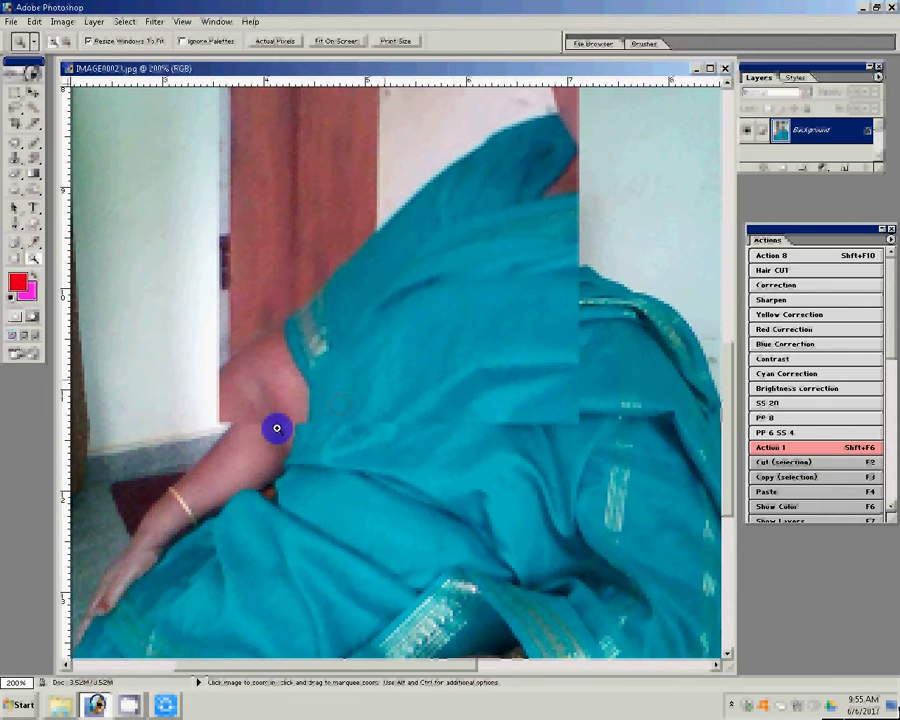
Place Pen path points along the arm and shoulders, extending down to the photo's bottom edge.
key("p")
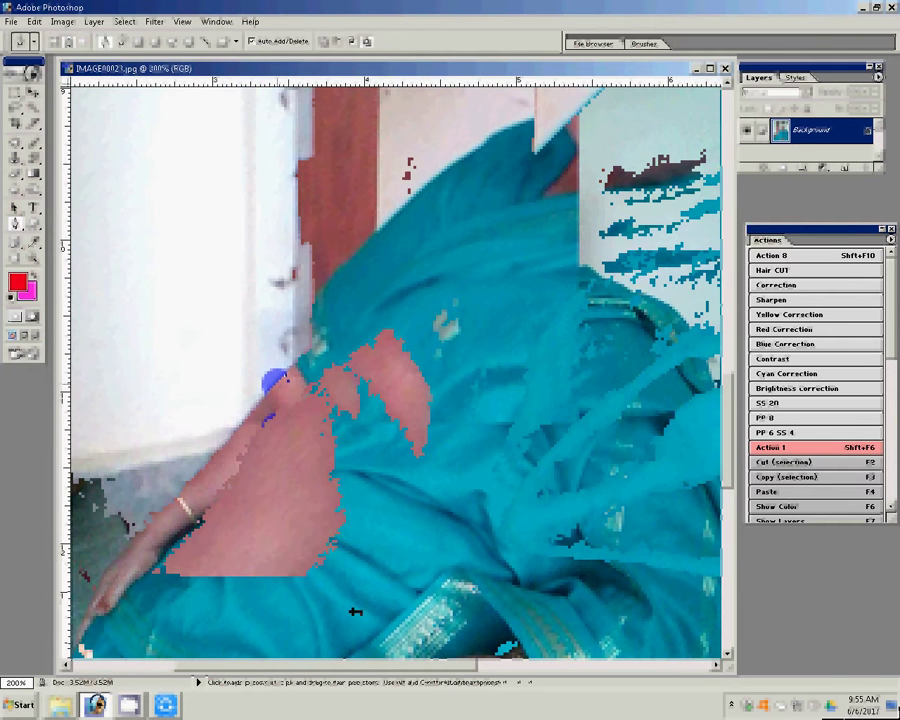
left_click_drag(188, 432, 395, 295)
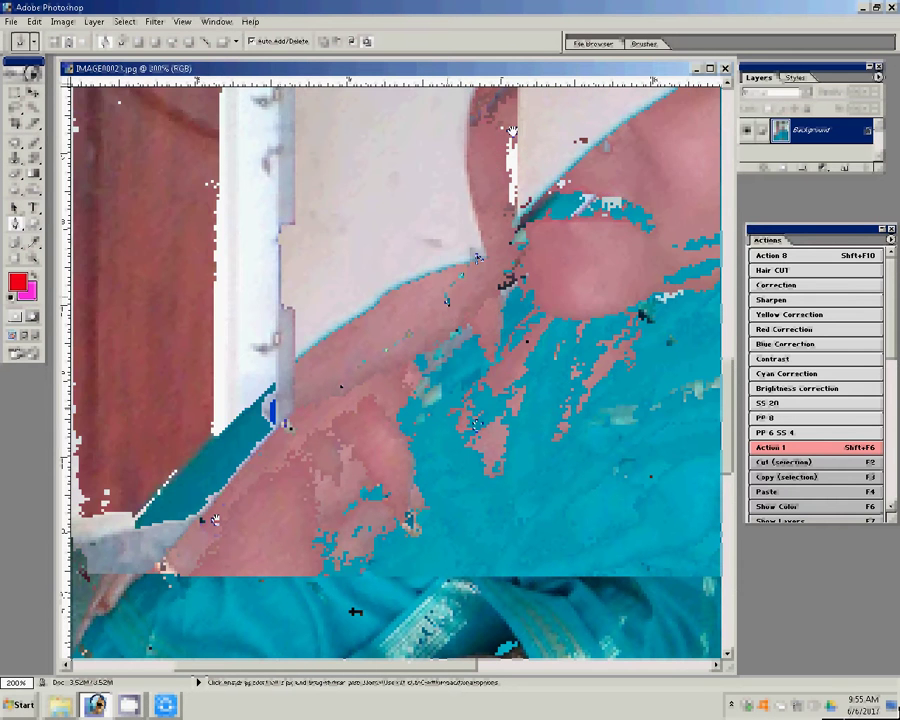
left_click(402, 294)
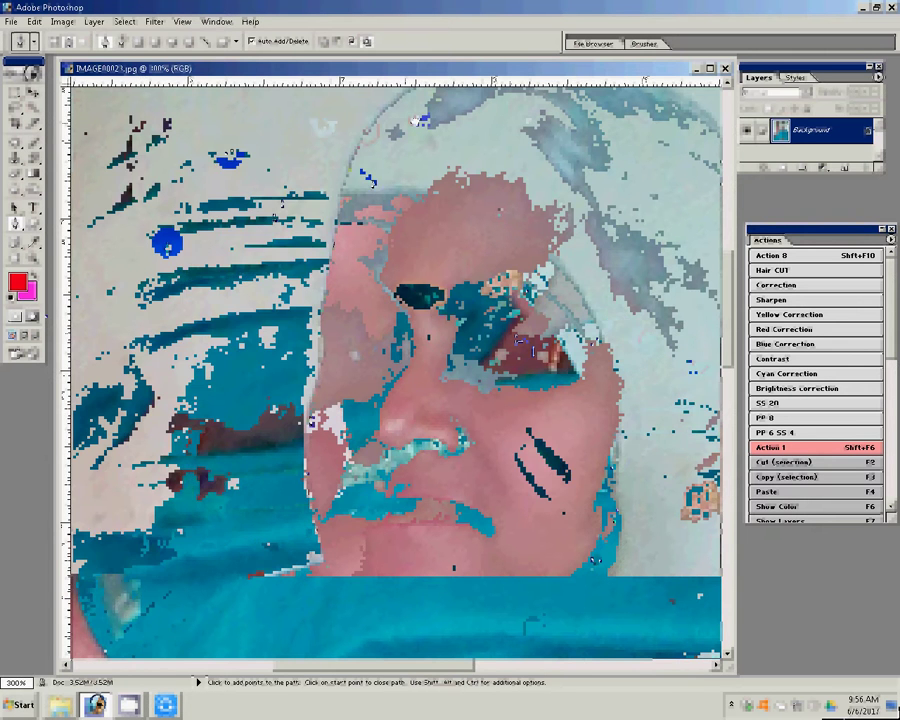
left_click(381, 184)
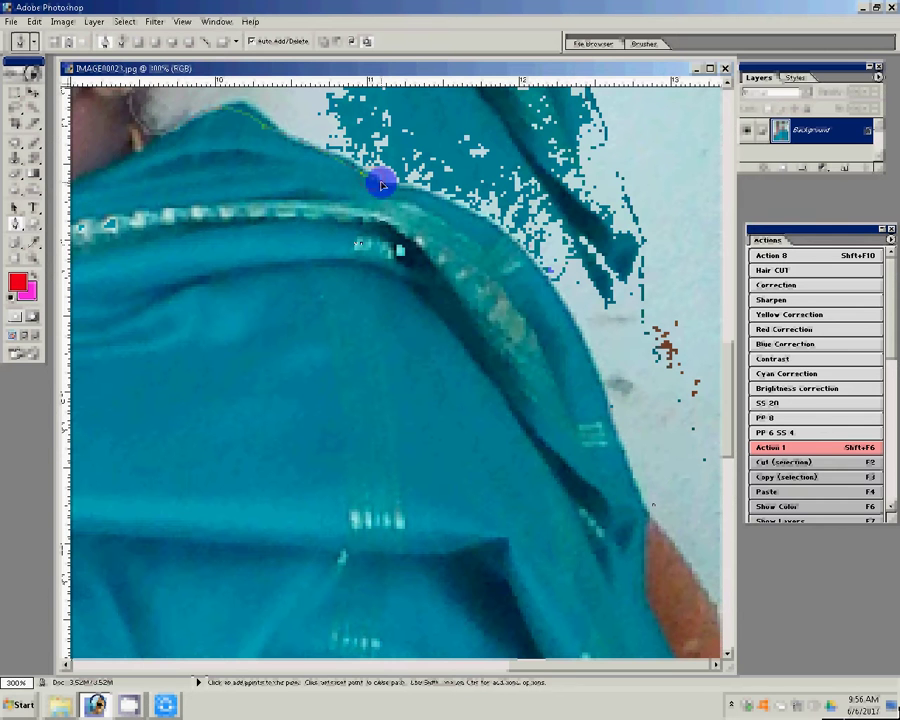
left_click(640, 240)
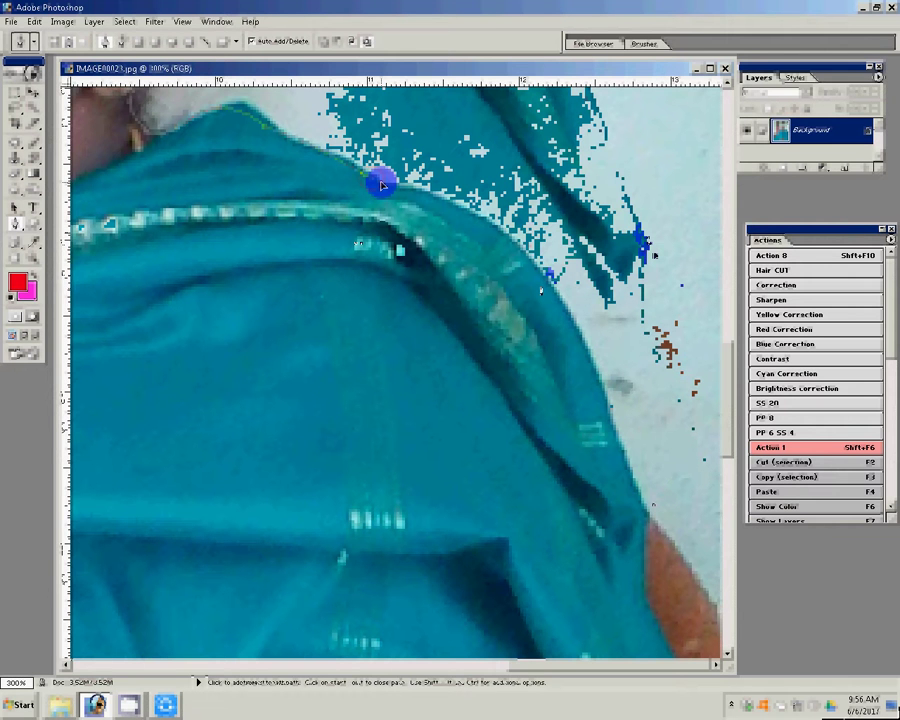
scroll(545, 343, "up", 1)
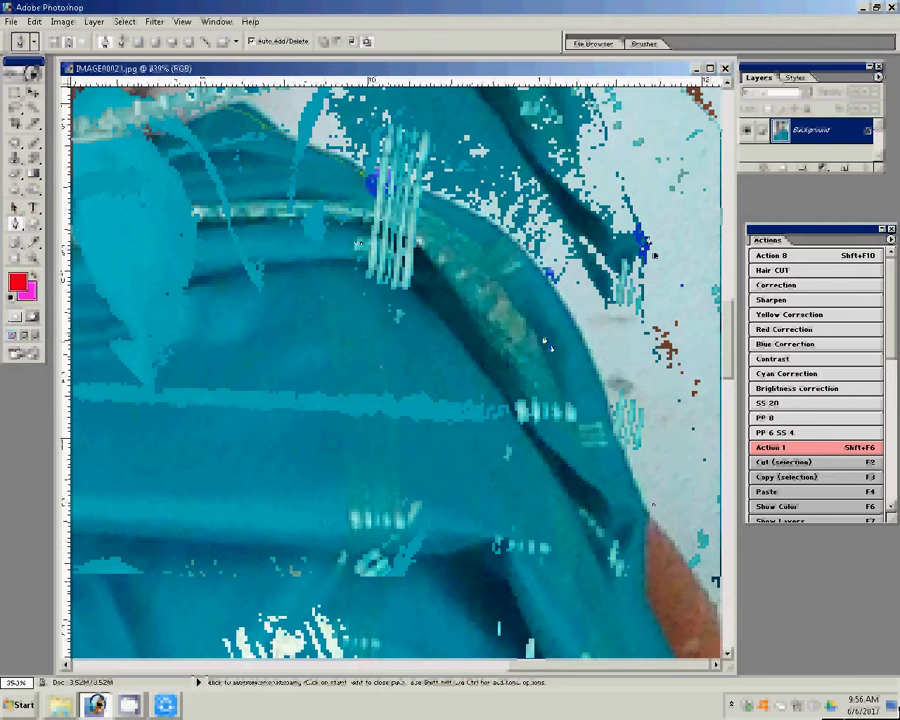
scroll(545, 343, "down", 2)
scroll(546, 336, "up", 1)
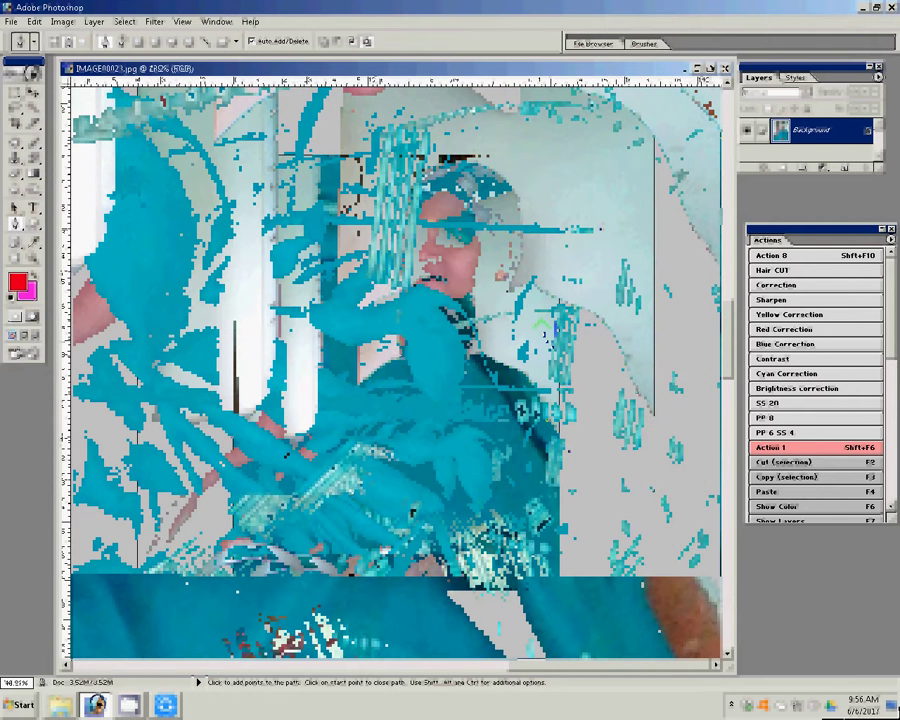
scroll(566, 442, "down", 3)
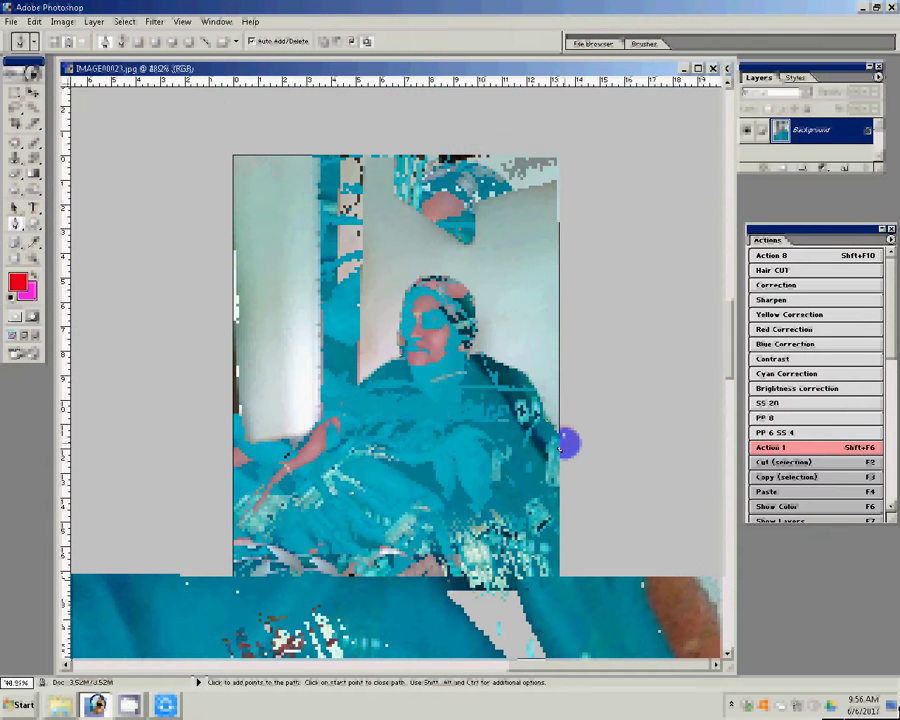
left_click(582, 577)
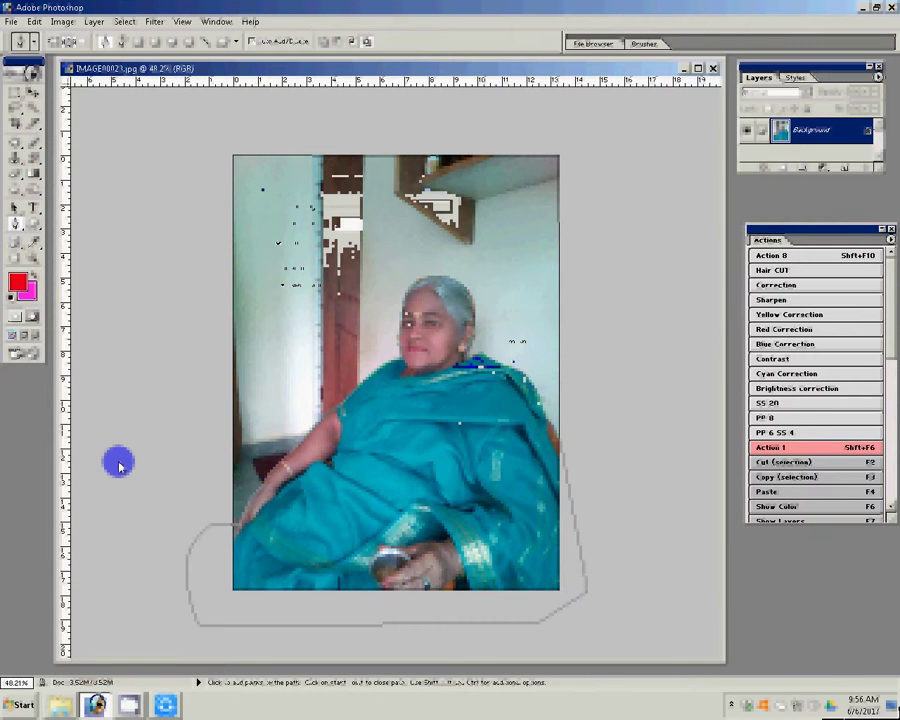
Make a selection from the traced path and create a new 5 x 7 preset document.
key("shift+F6")
left_click(425, 209)
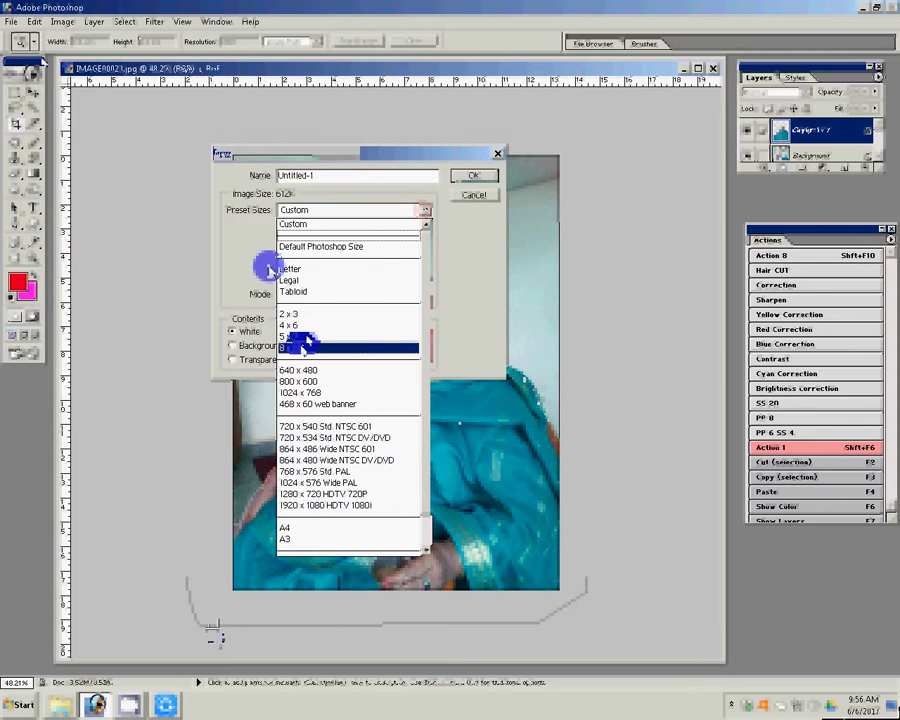
left_click(425, 210)
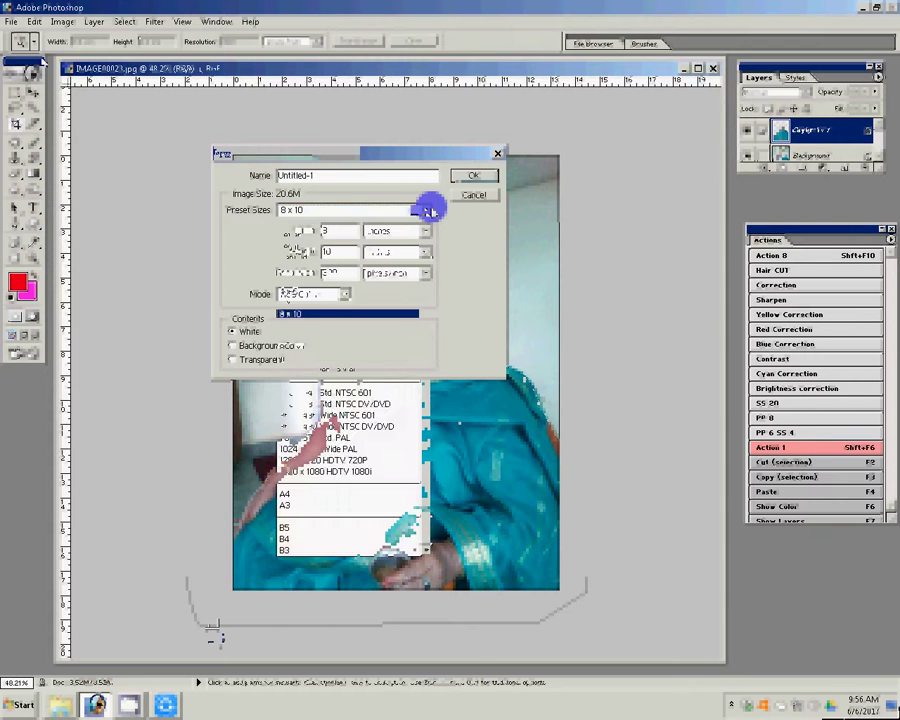
key("Up")
key("Return")
key("Return")
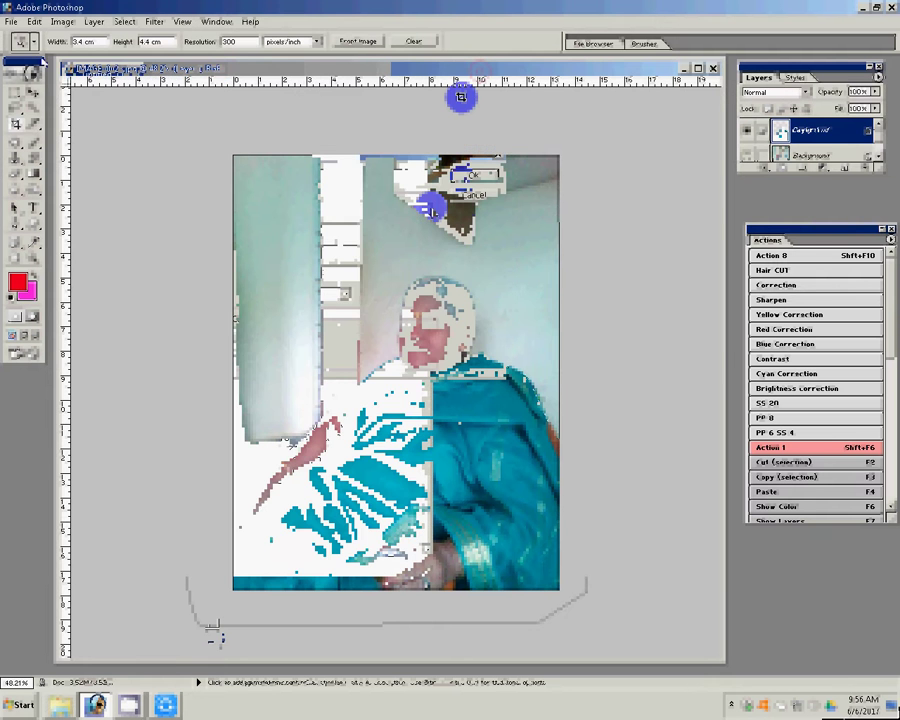
Drag the cut-out woman into the new 5 x 7 document and commit its resizing.
key("v")
left_click_drag(482, 291, 538, 123)
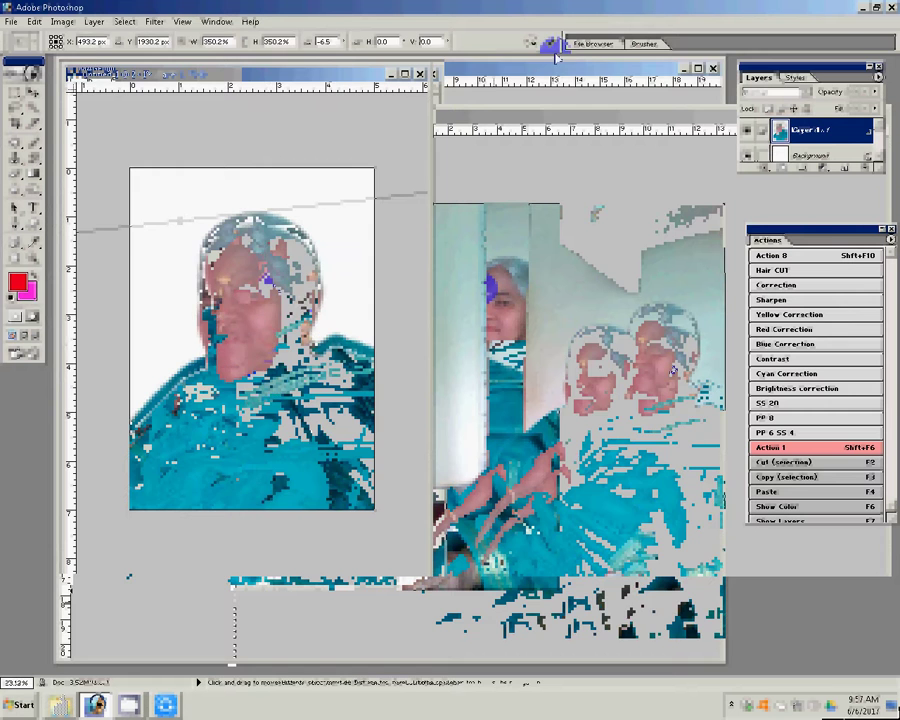
left_click(552, 44)
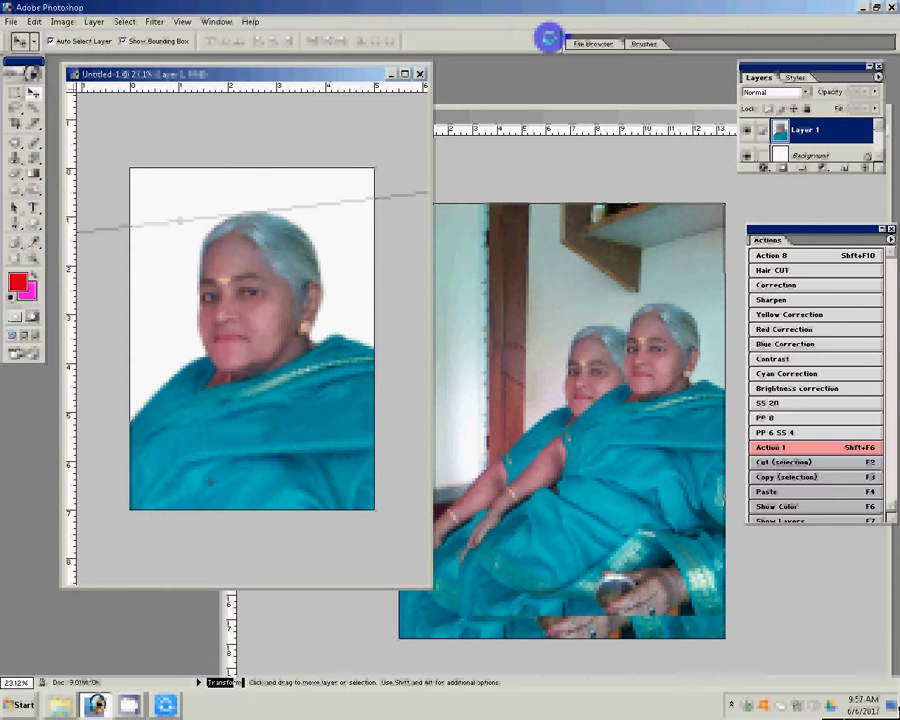
Bring the original photo forward and move the Untitled-1 window aside.
key("ctrl+Tab")
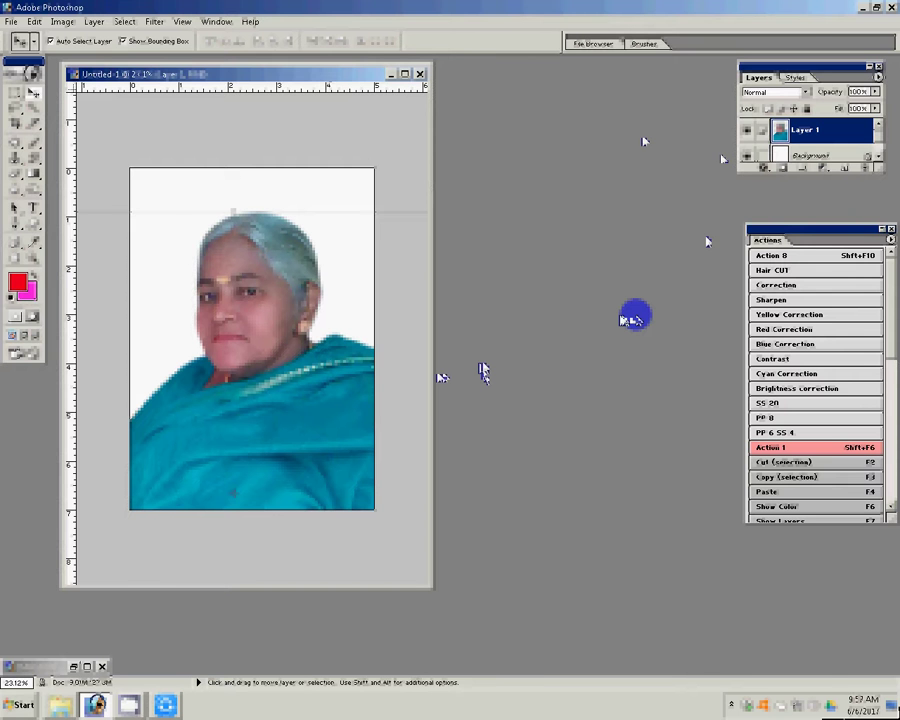
left_click(387, 74)
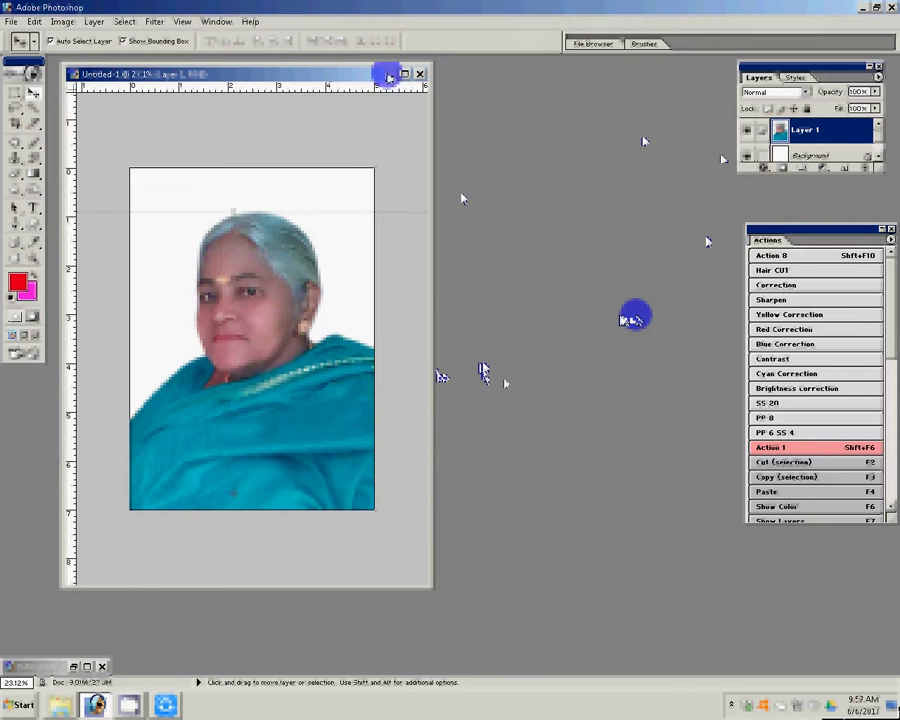
left_click_drag(389, 76, 665, 103)
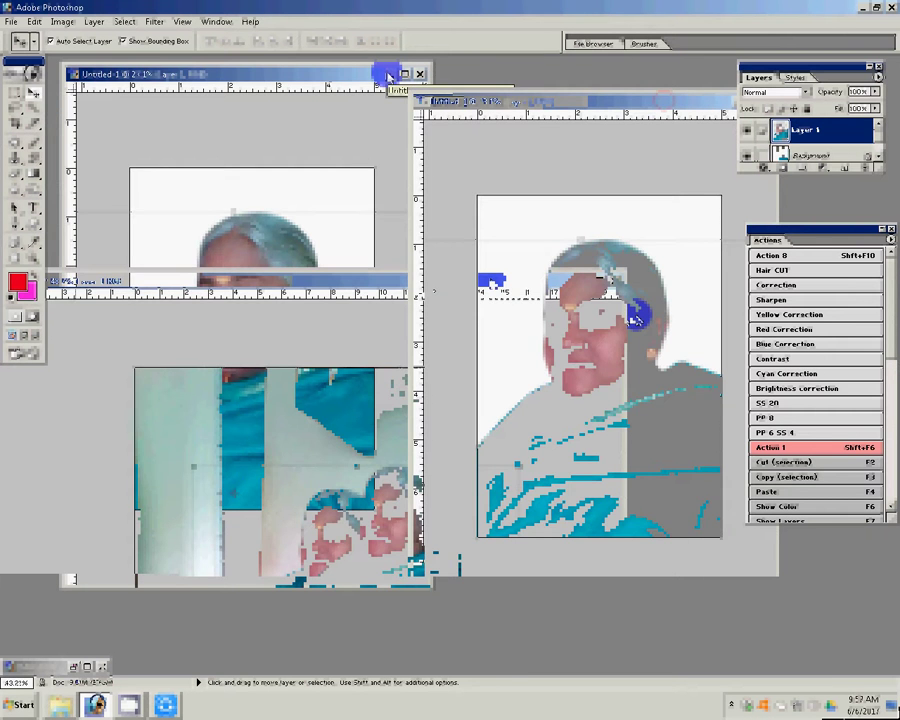
Align the duplicate woman over the original in IMAGE00023.jpg and merge the layers with Ctrl+E.
left_click_drag(388, 76, 514, 88)
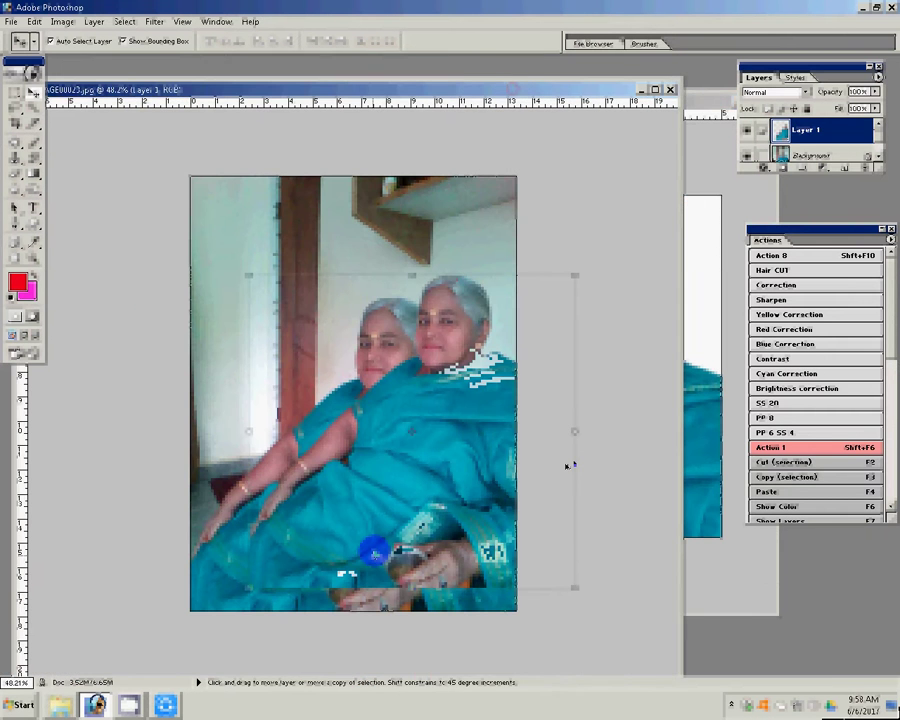
left_click_drag(565, 465, 563, 468)
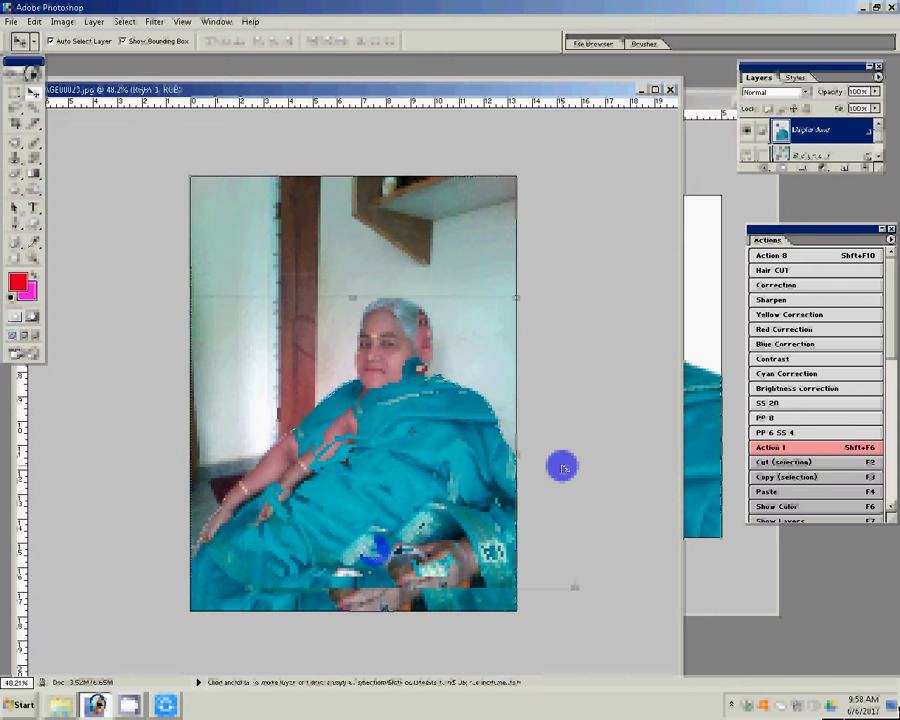
key("ctrl+e")
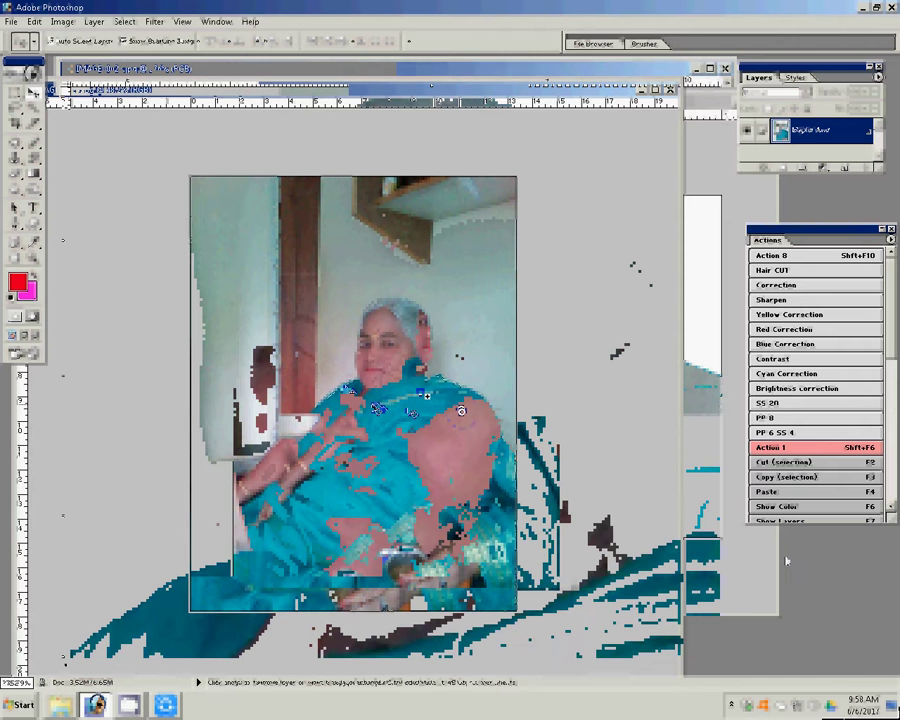
key("z")
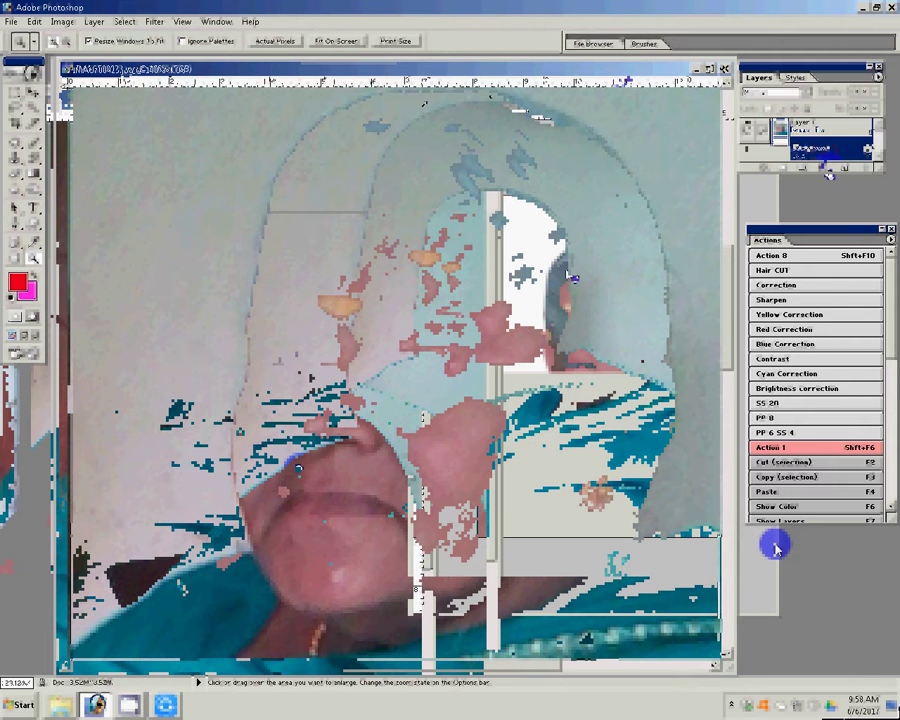
Open the new fill or adjustment layer list for Untitled-1's Background layer.
left_click(821, 166)
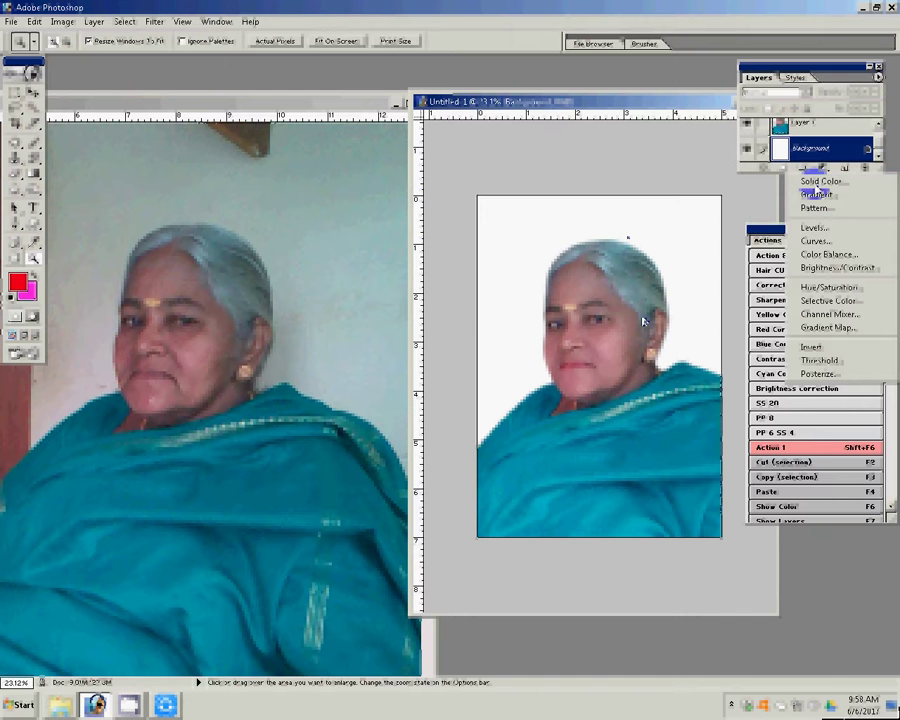
Add a solid blue colour fill layer behind the woman and select the Elliptical Marquee tool.
left_click(818, 182)
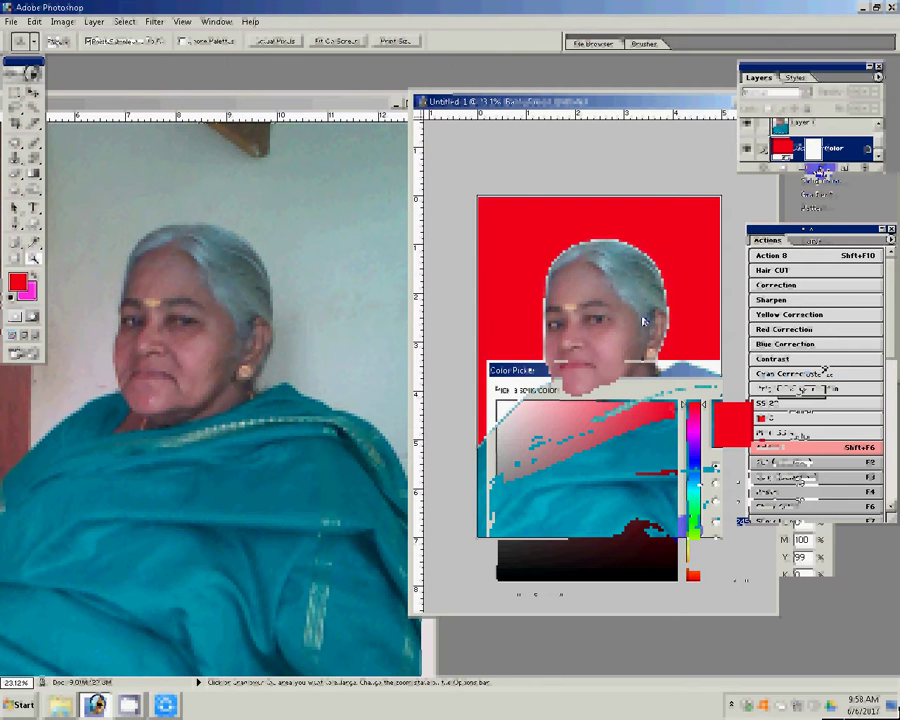
left_click(660, 412)
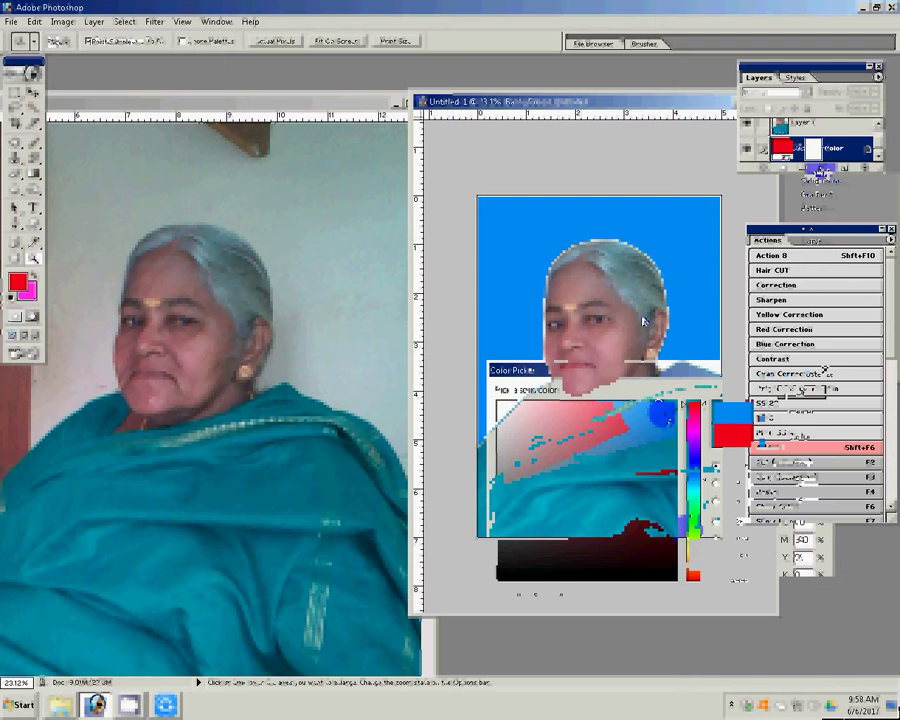
key("Return")
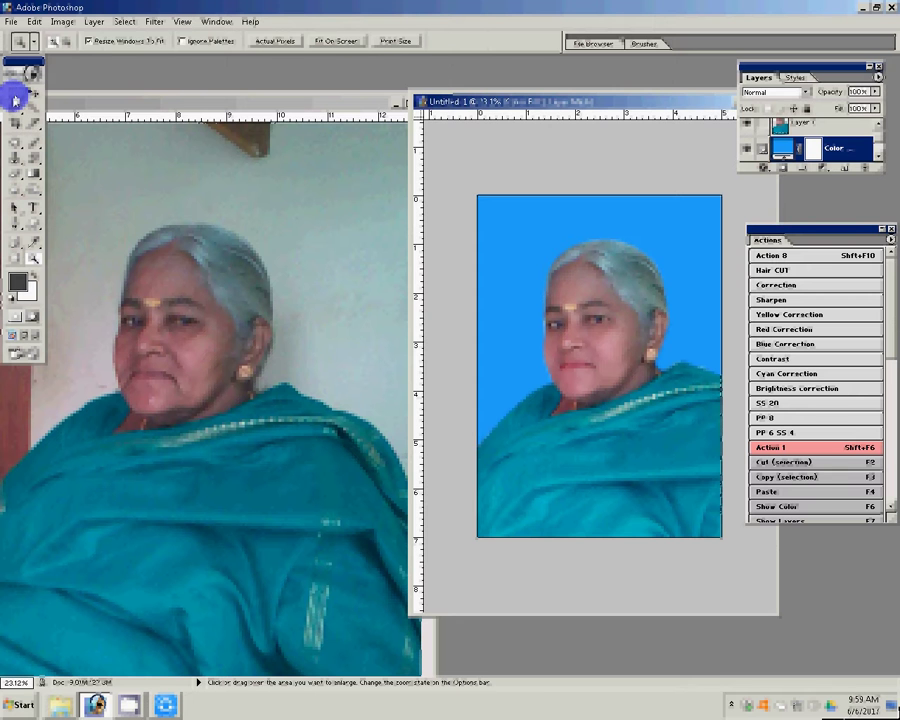
left_click_drag(15, 94, 40, 108)
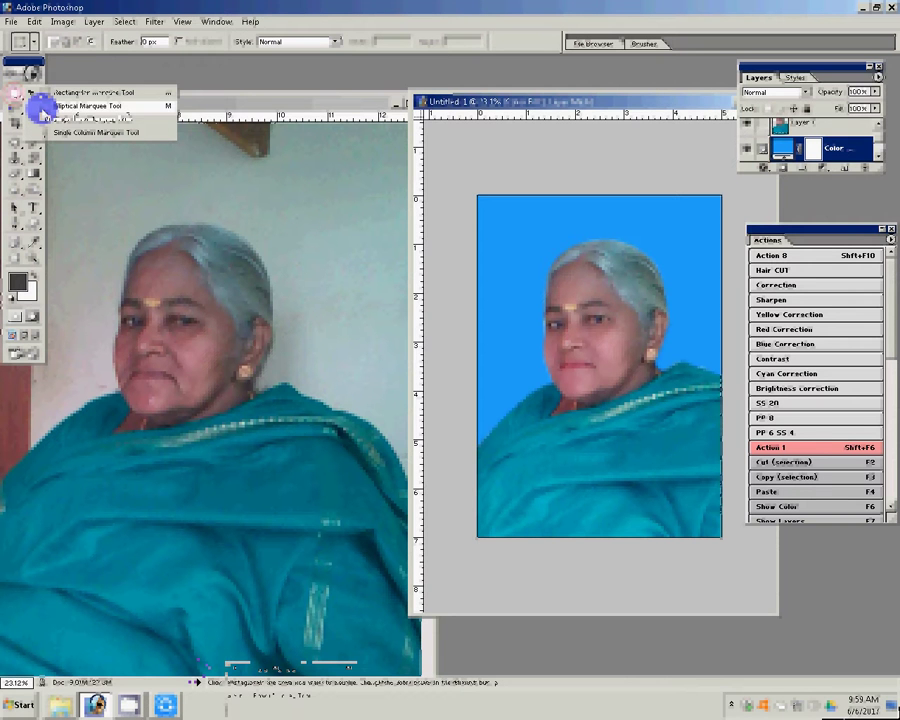
left_click(40, 108)
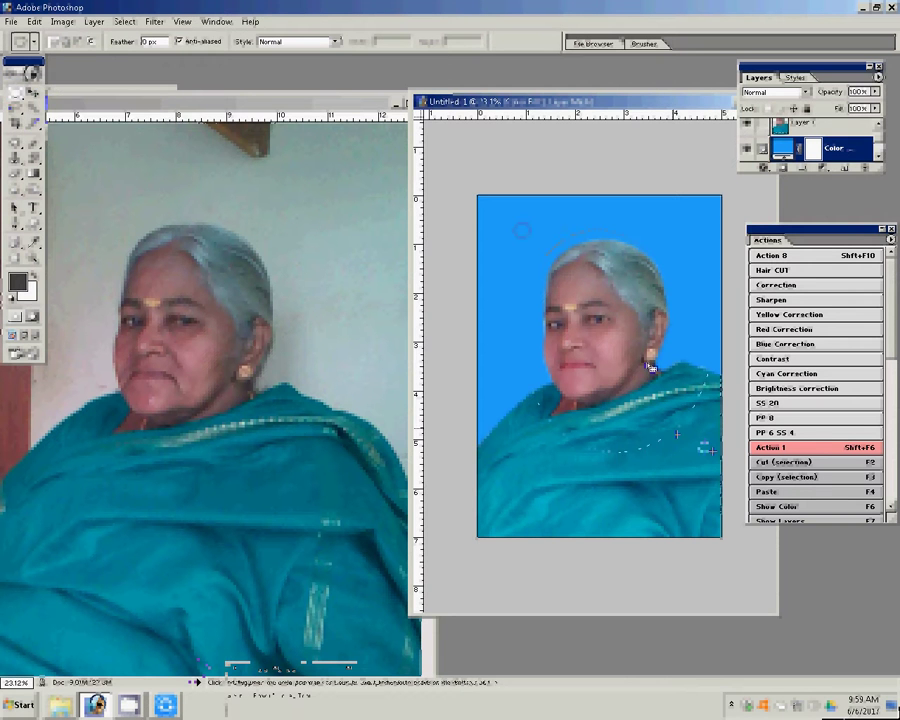
Select an oval around the woman's head and feather it by 25 pixels.
left_click(706, 449)
right_click(580, 311)
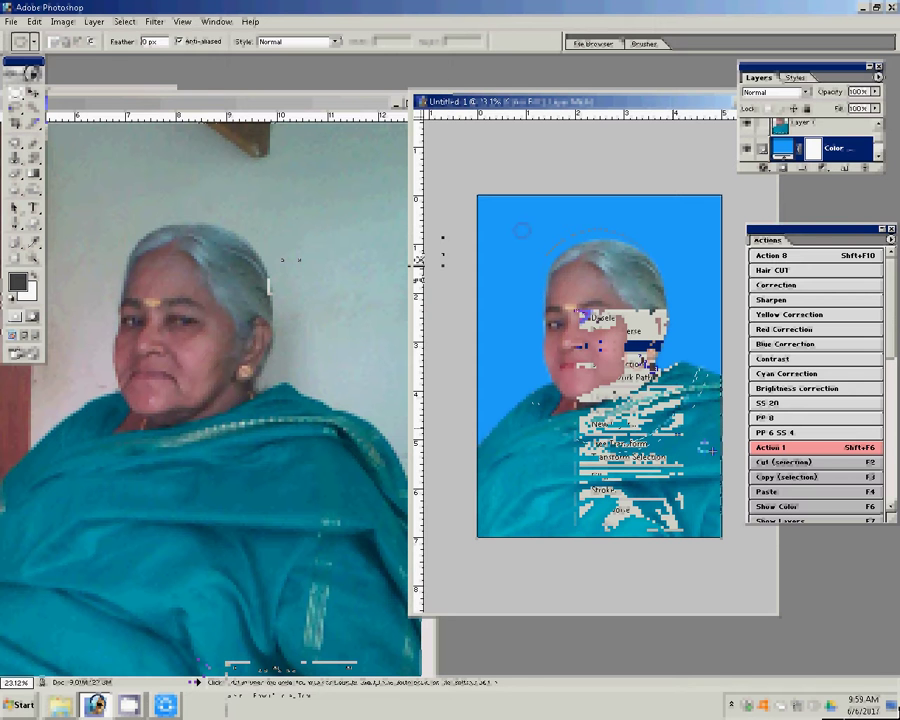
left_click(586, 347)
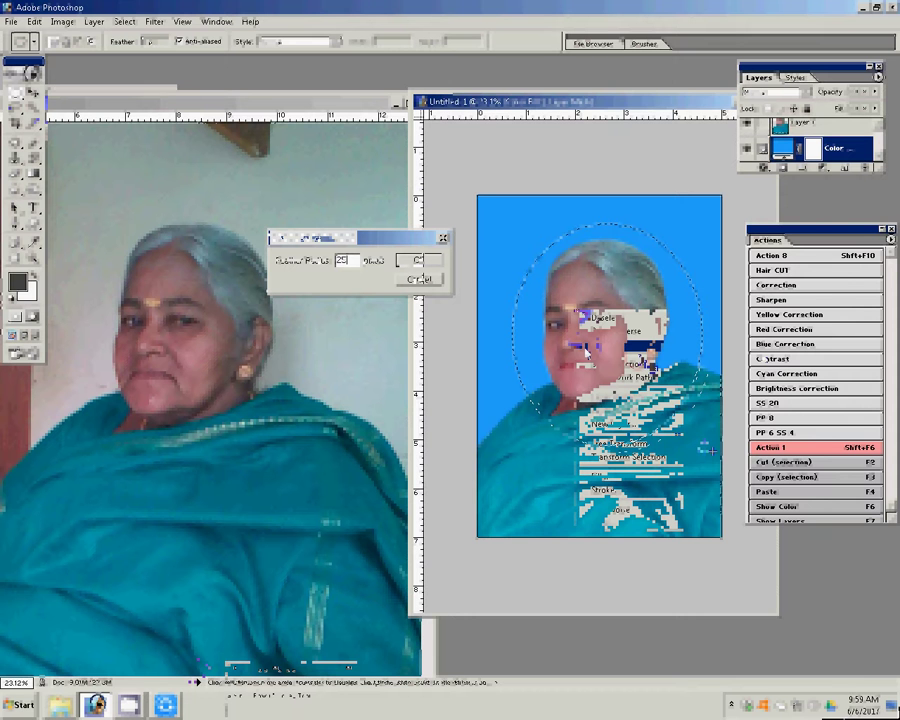
key("Return")
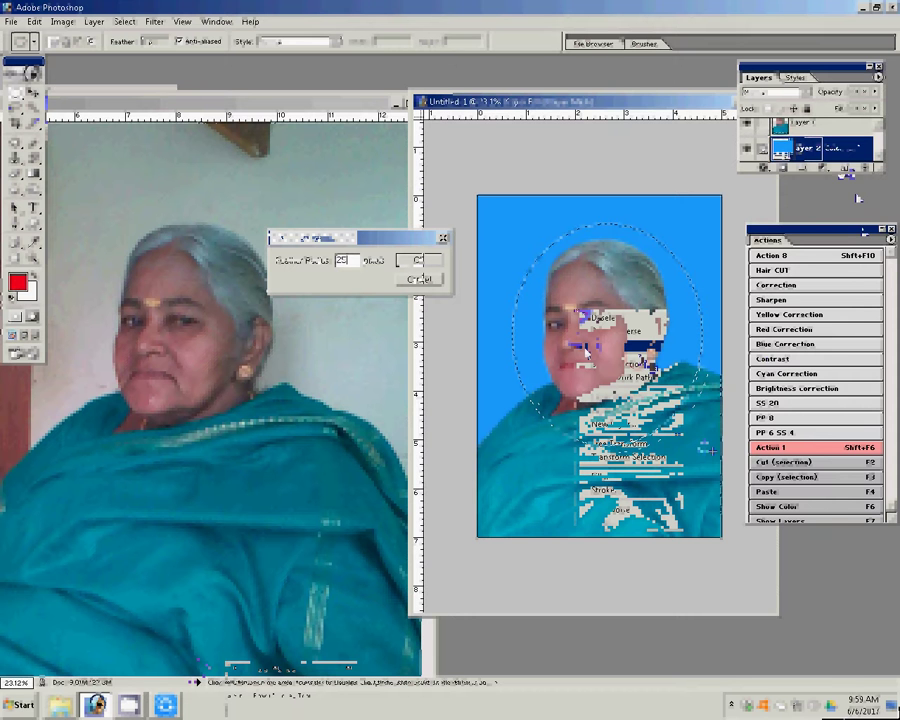
Fill the feathered oval with a yellow solid colour fill layer.
left_click(820, 167)
left_click(818, 184)
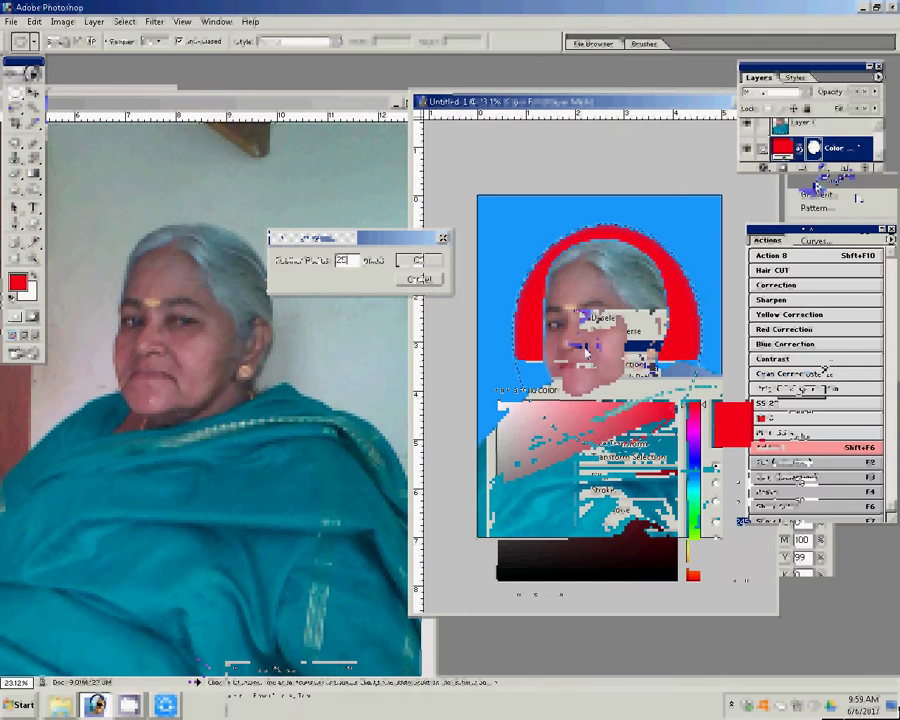
left_click(703, 510)
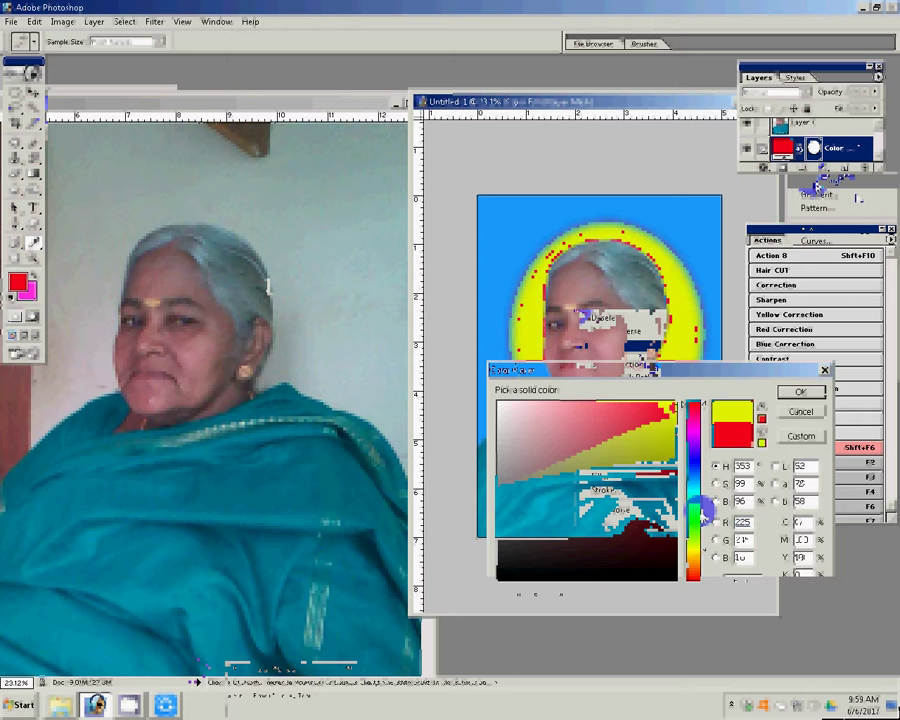
key("Return")
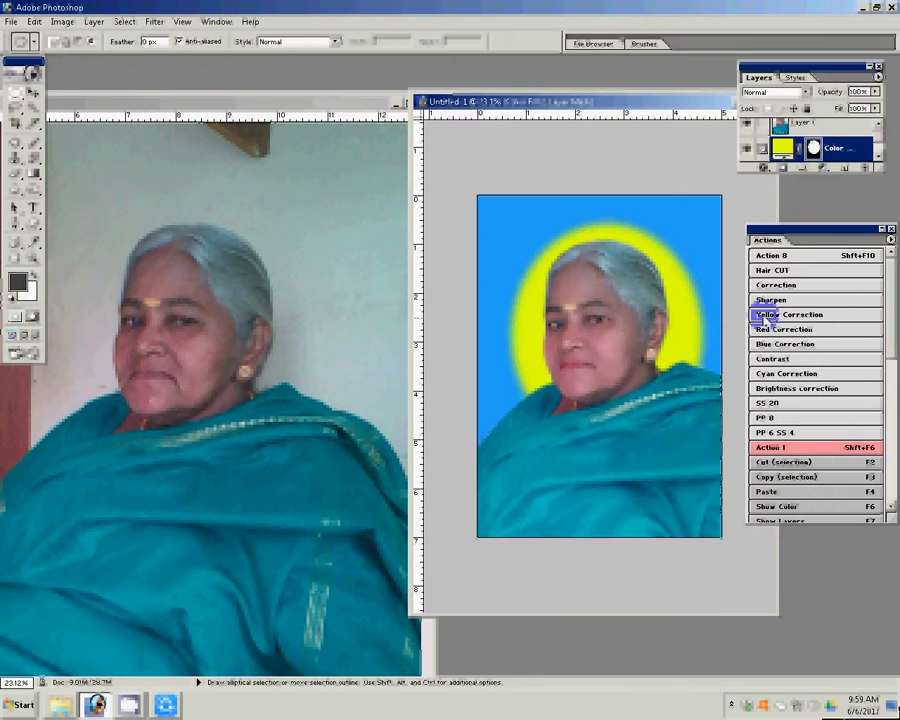
Redraw the oval selection around the head and feather its edges.
left_click(763, 316)
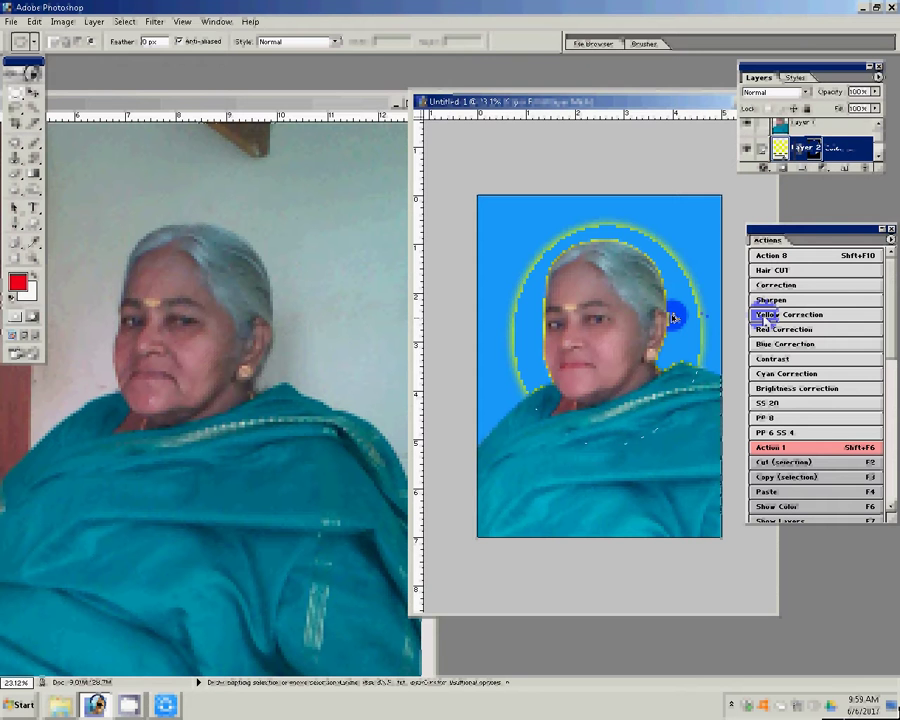
right_click(499, 263)
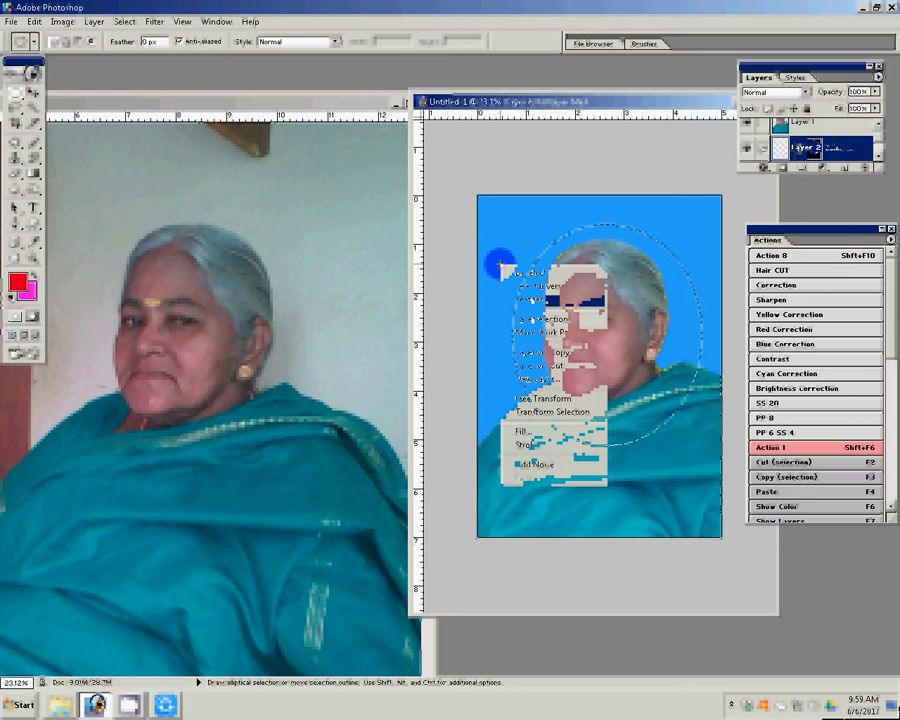
left_click(530, 299)
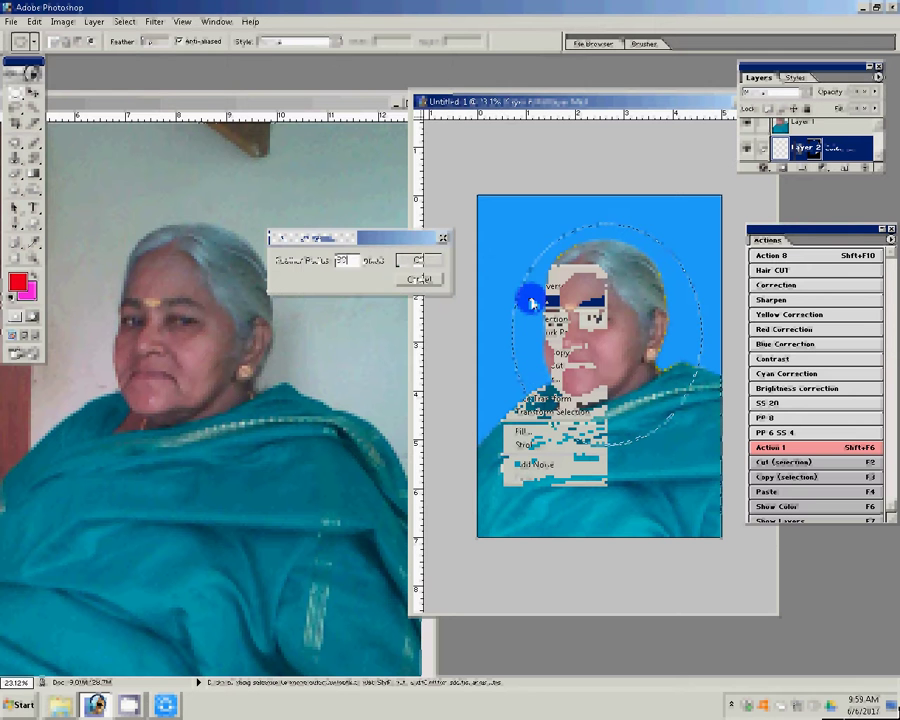
Add a new yellow solid colour fill layer inside the feathered oval.
left_click(822, 167)
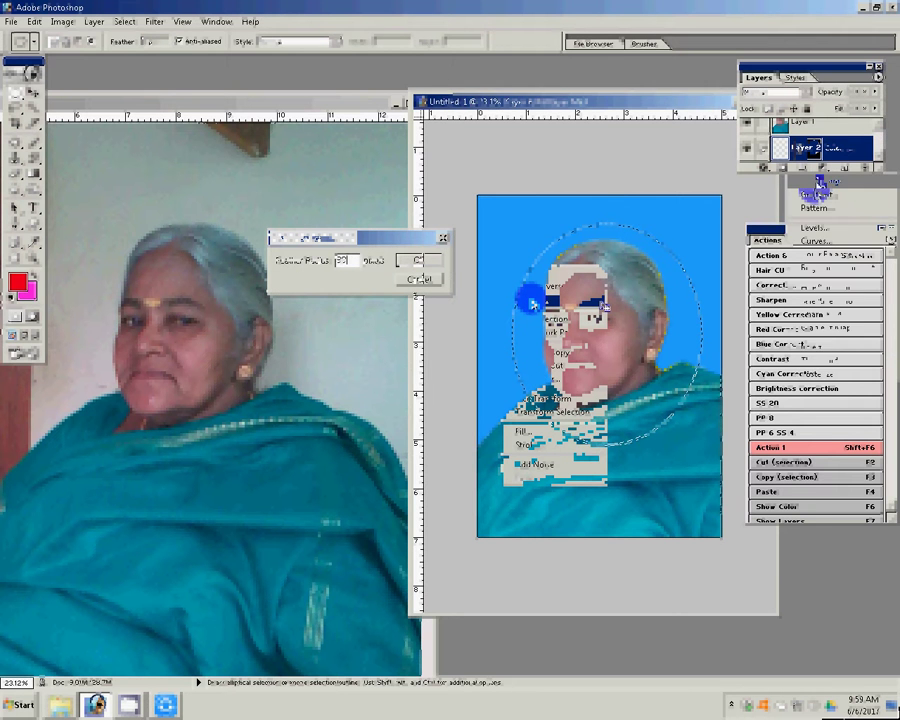
left_click(818, 183)
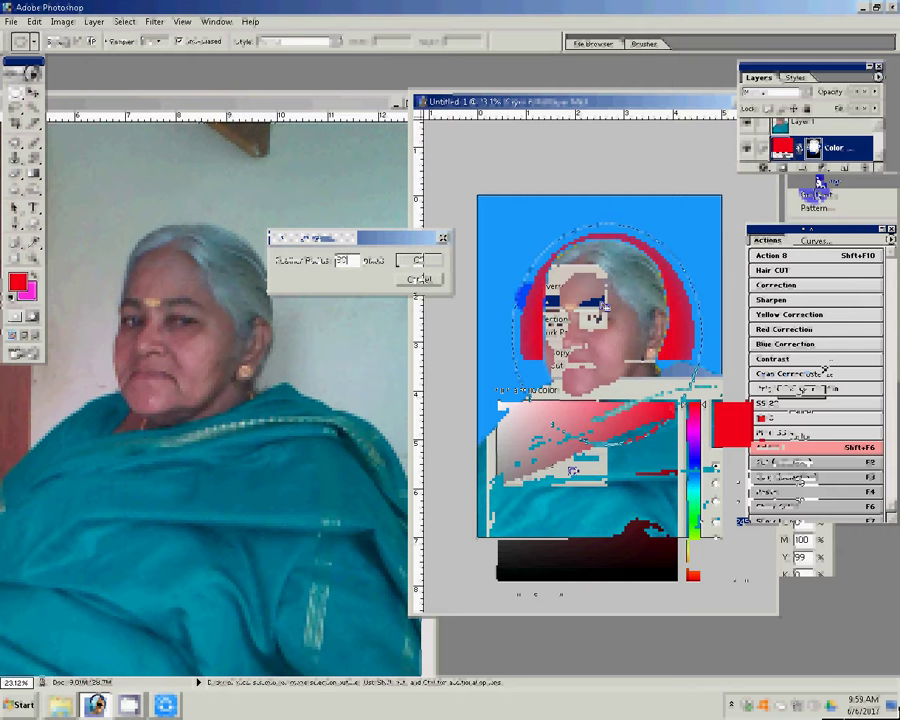
left_click(692, 549)
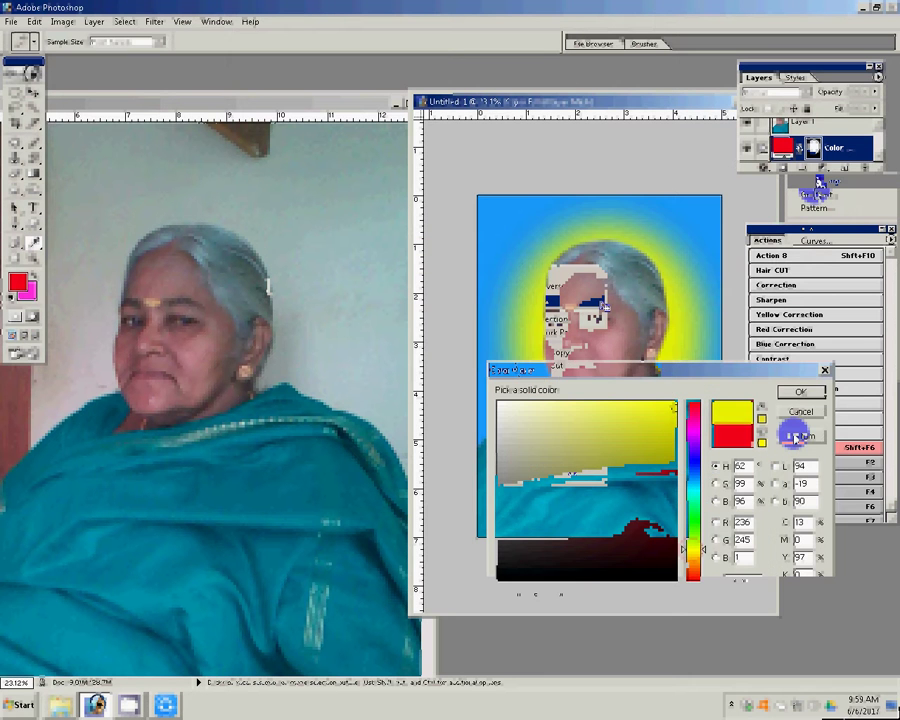
left_click(797, 437)
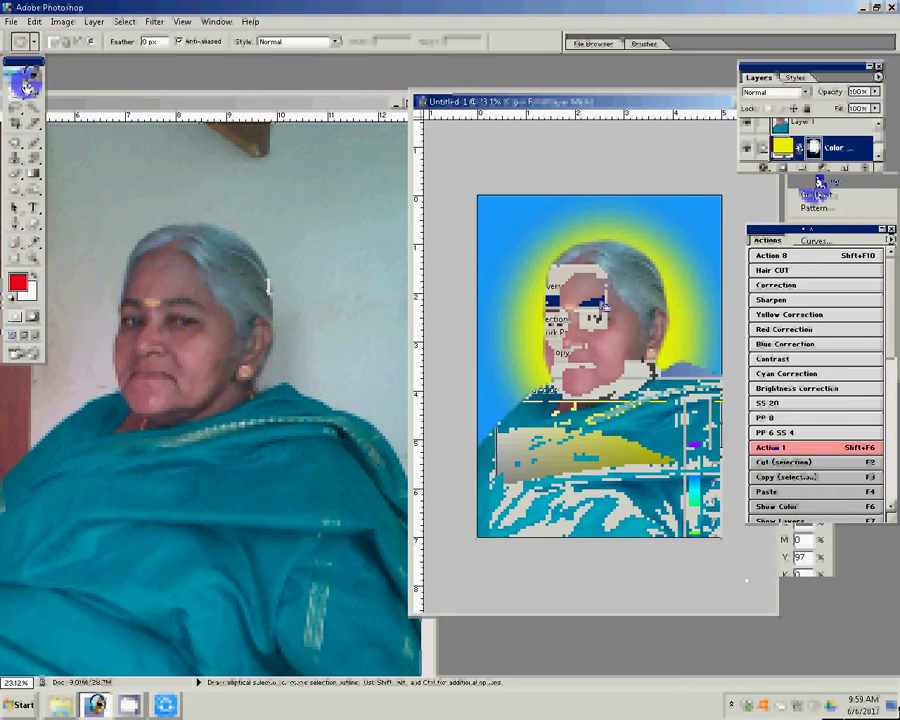
key("v")
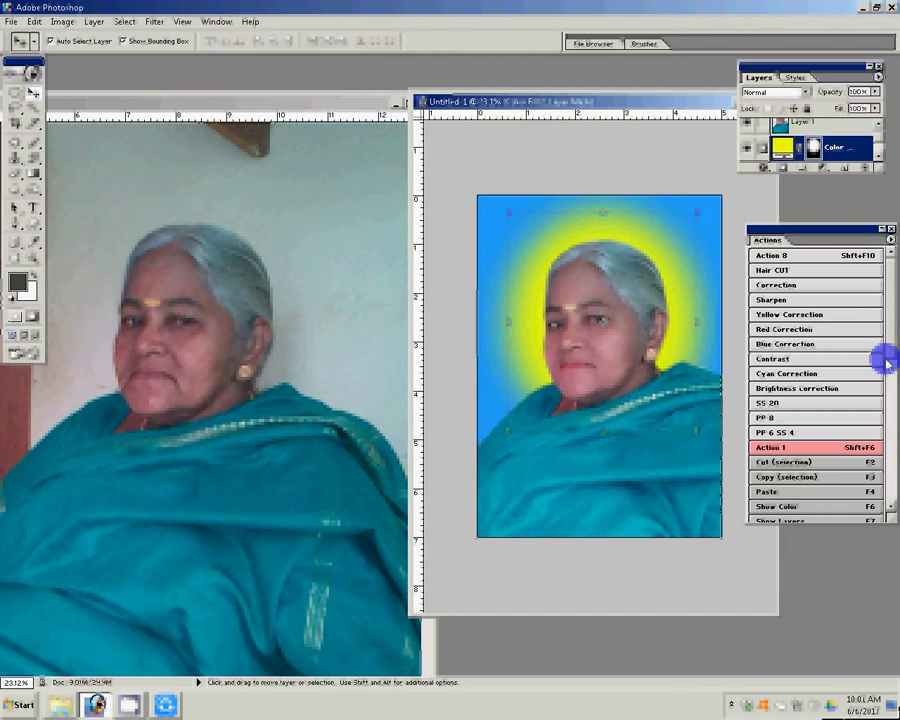
Bring up the Open dialog and move the photo window aside to show both images.
left_click(105, 706)
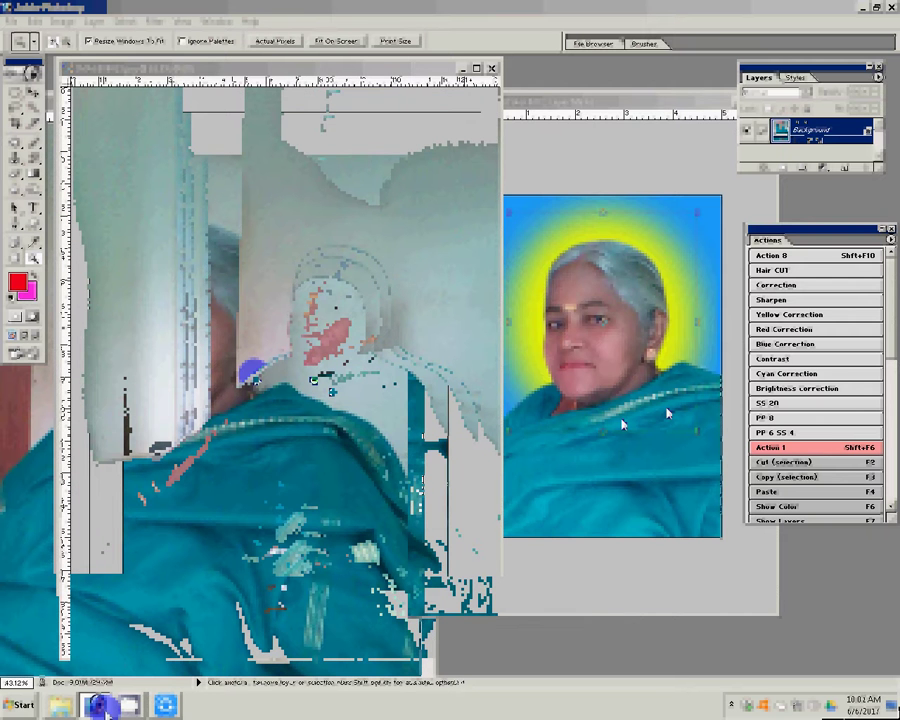
key("ctrl+o")
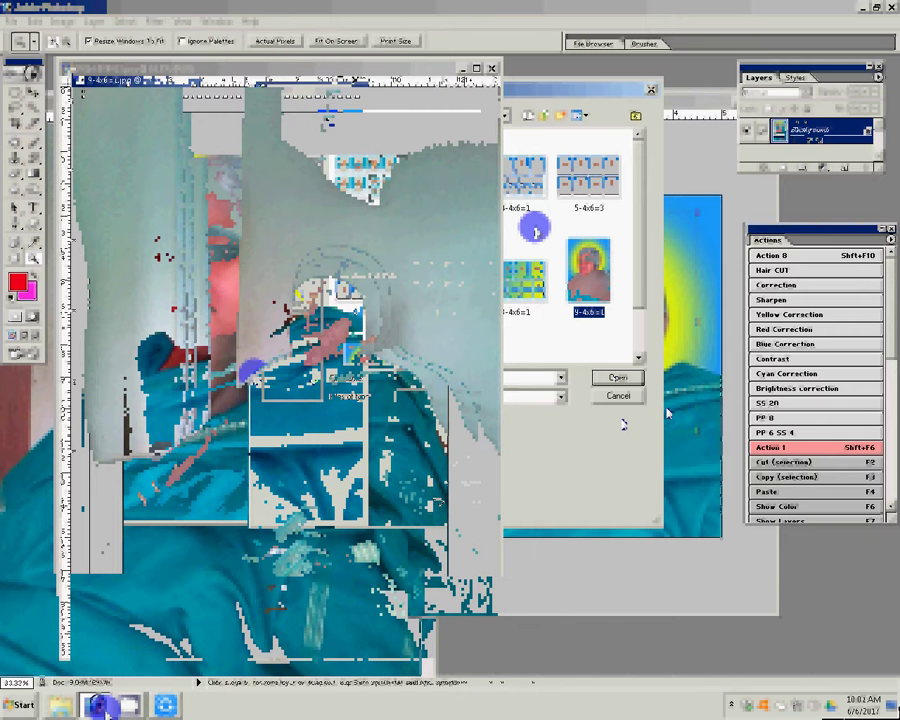
left_click(675, 155)
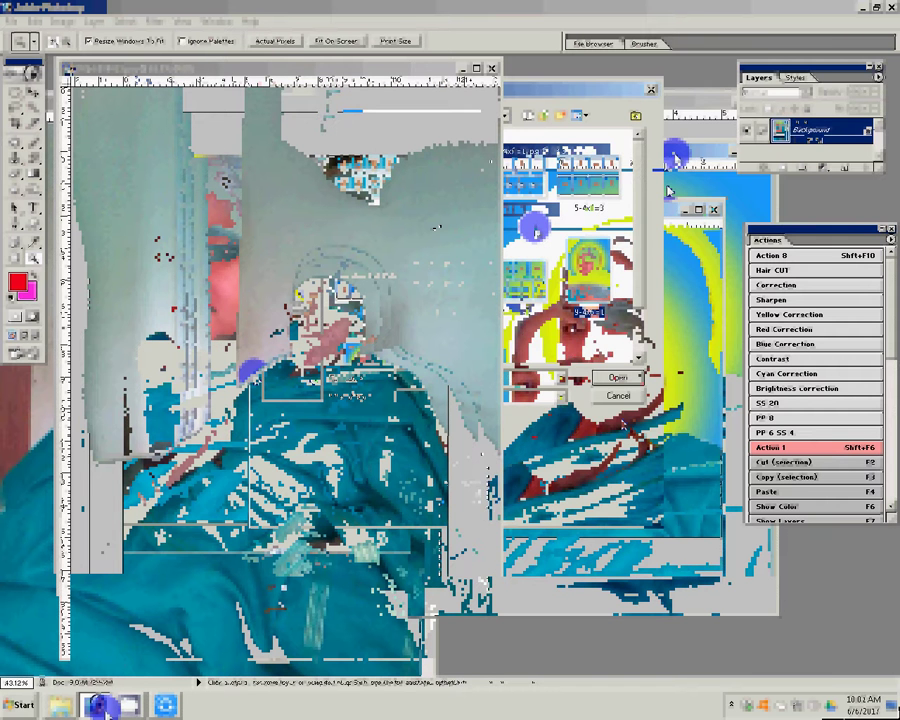
left_click(35, 101)
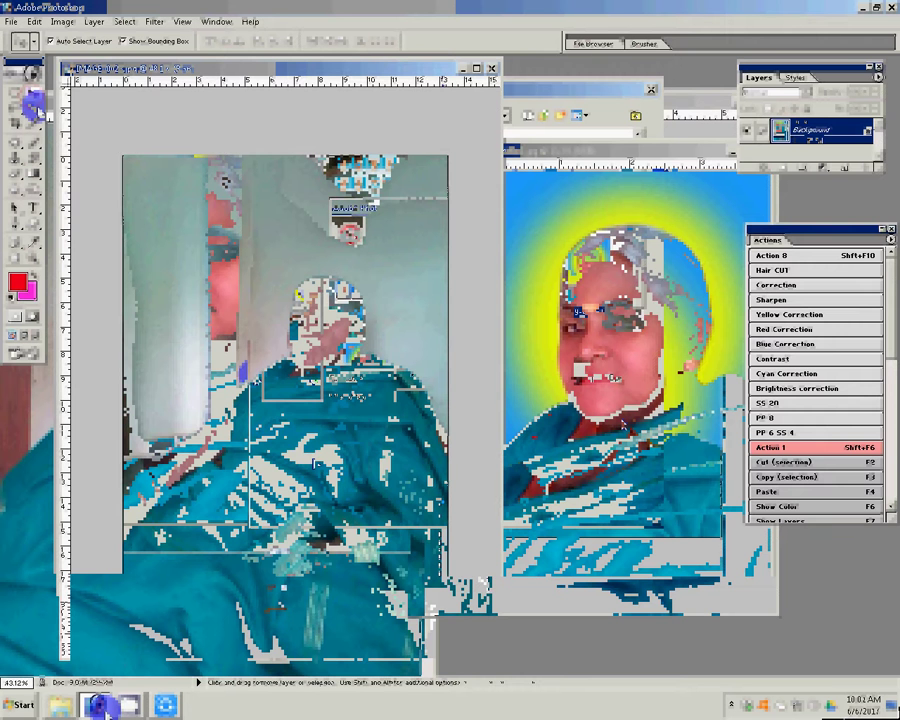
left_click_drag(362, 187, 400, 105)
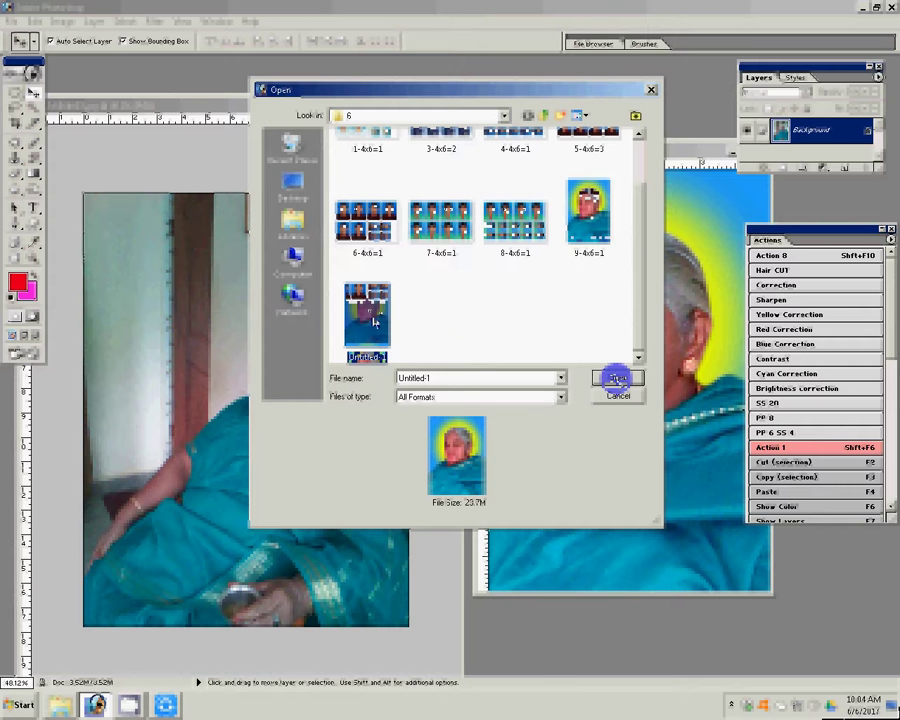
Open the saved Untitled-1 portrait and close the two leftover image windows.
left_click(617, 377)
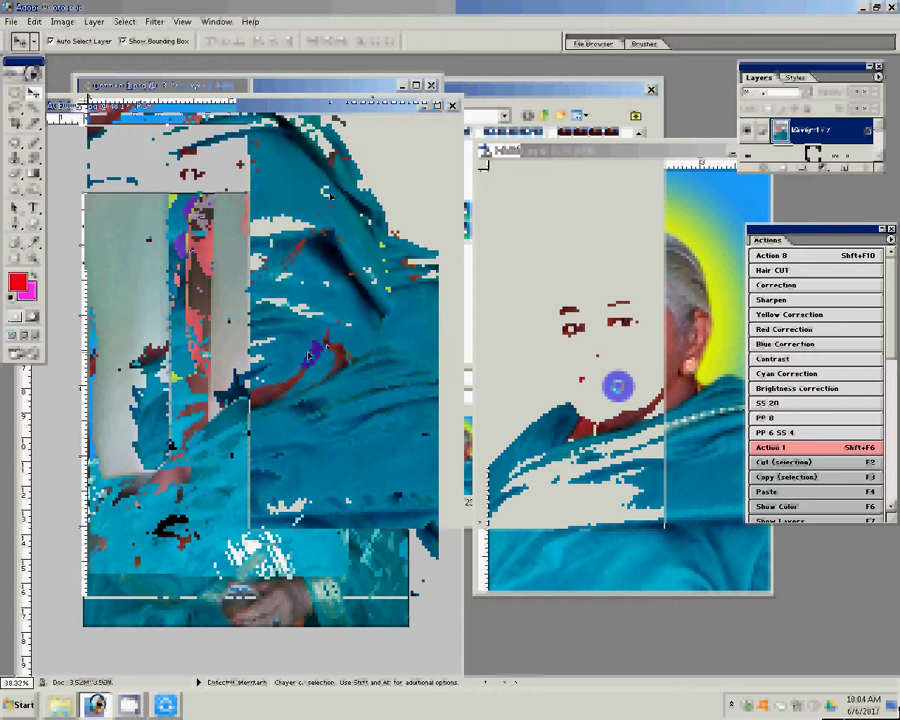
left_click(431, 86)
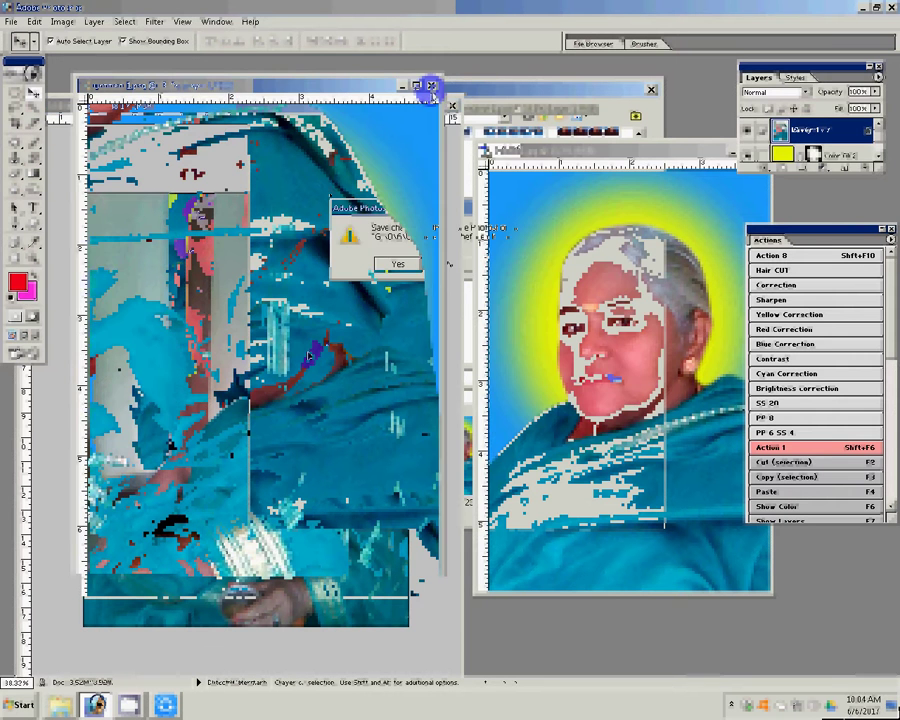
left_click(400, 263)
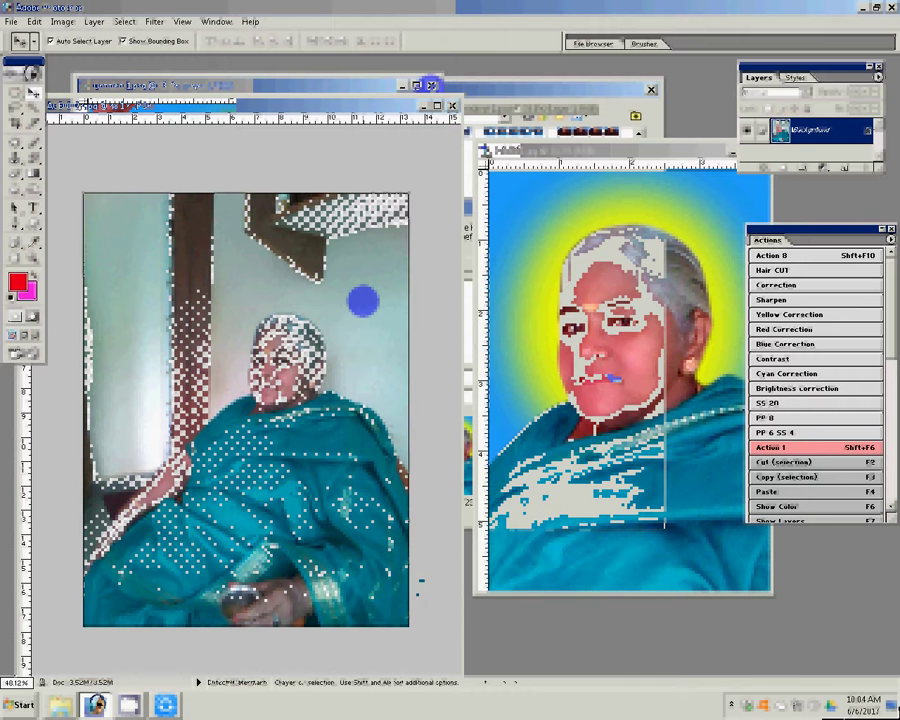
Crop the seated photo to 4 × 6 in at 300 ppi, extending the frame above the top edge.
key("c")
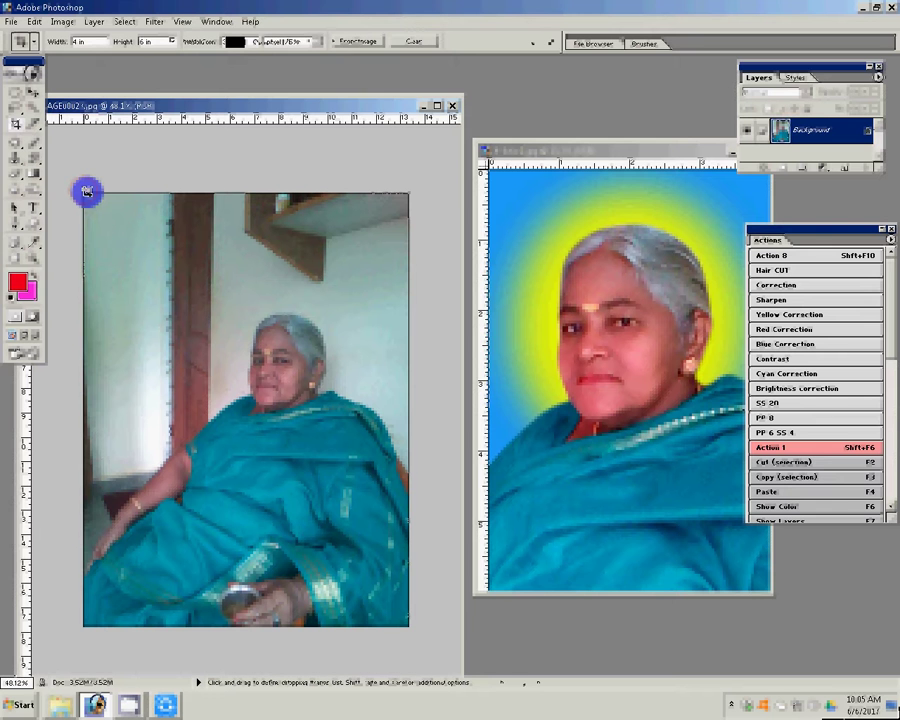
left_click_drag(87, 191, 409, 626)
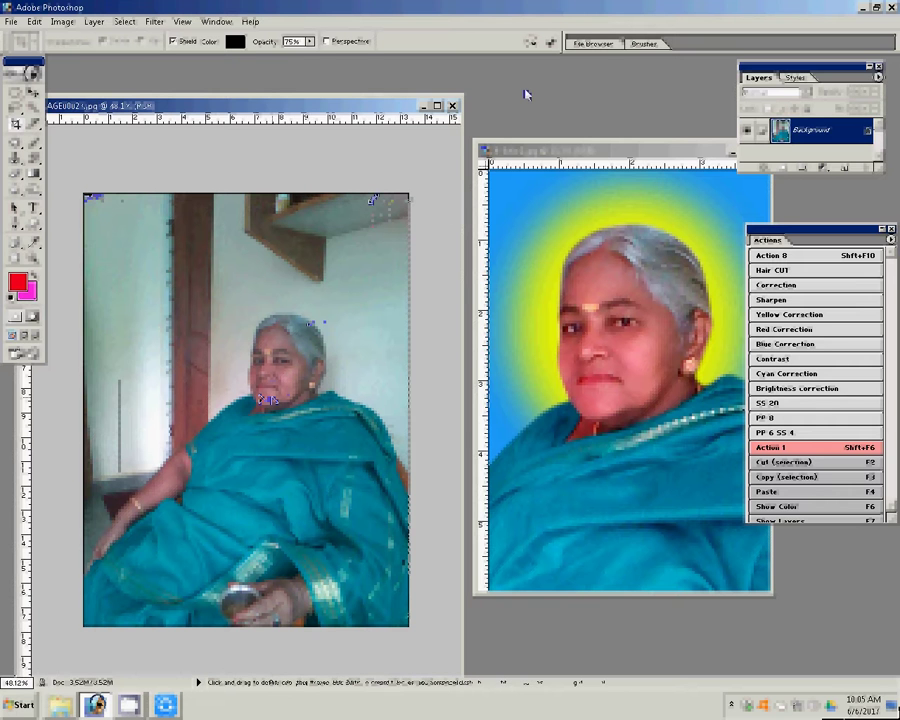
left_click_drag(407, 193, 449, 177)
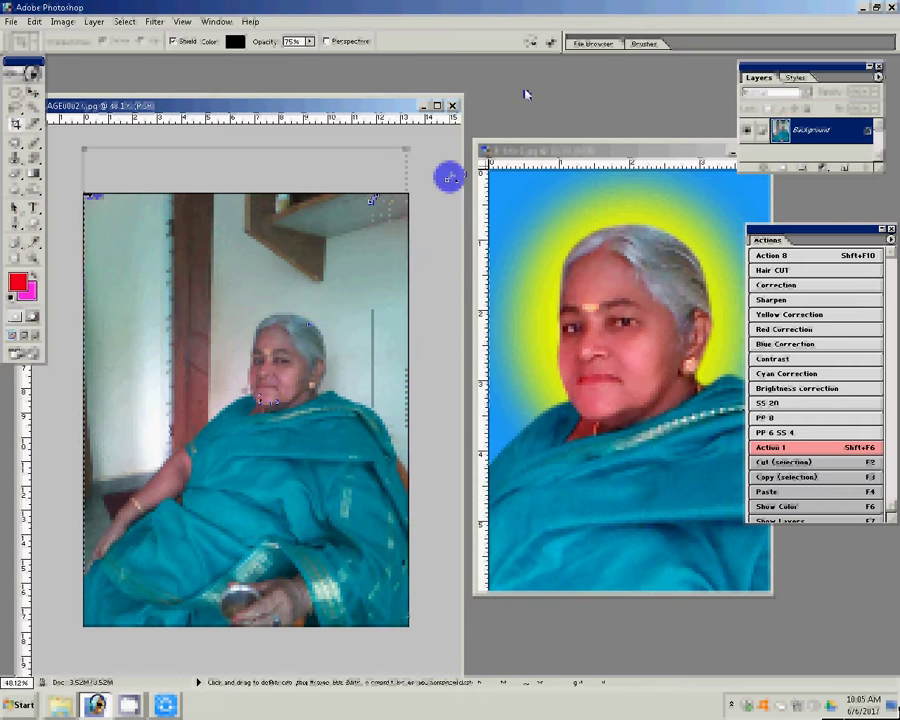
key("Return")
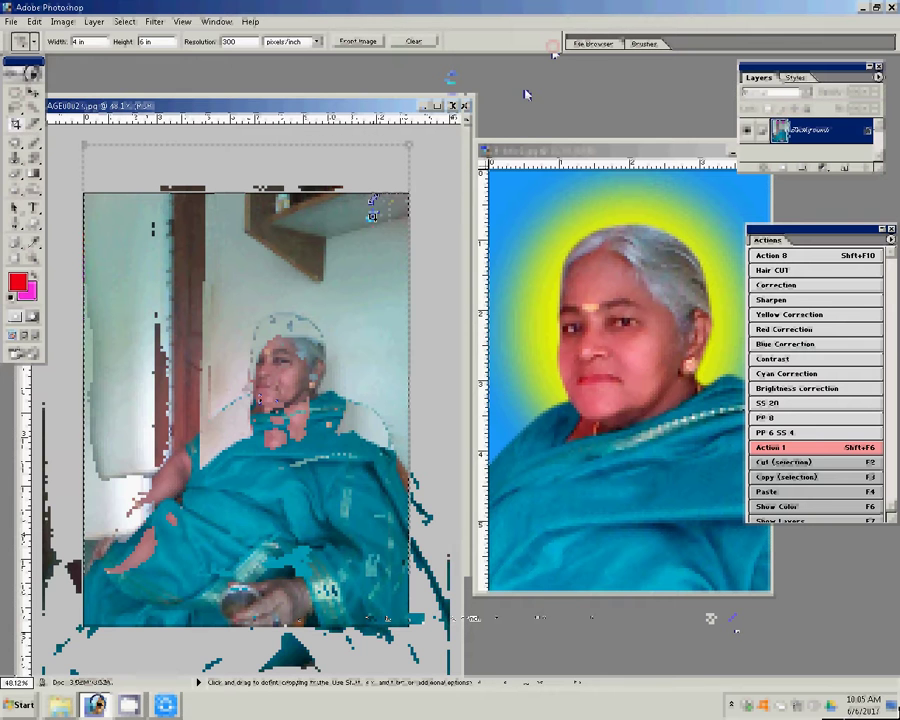
Zoom in on the cropped photo and bring up File > Save As.
left_click(35, 259)
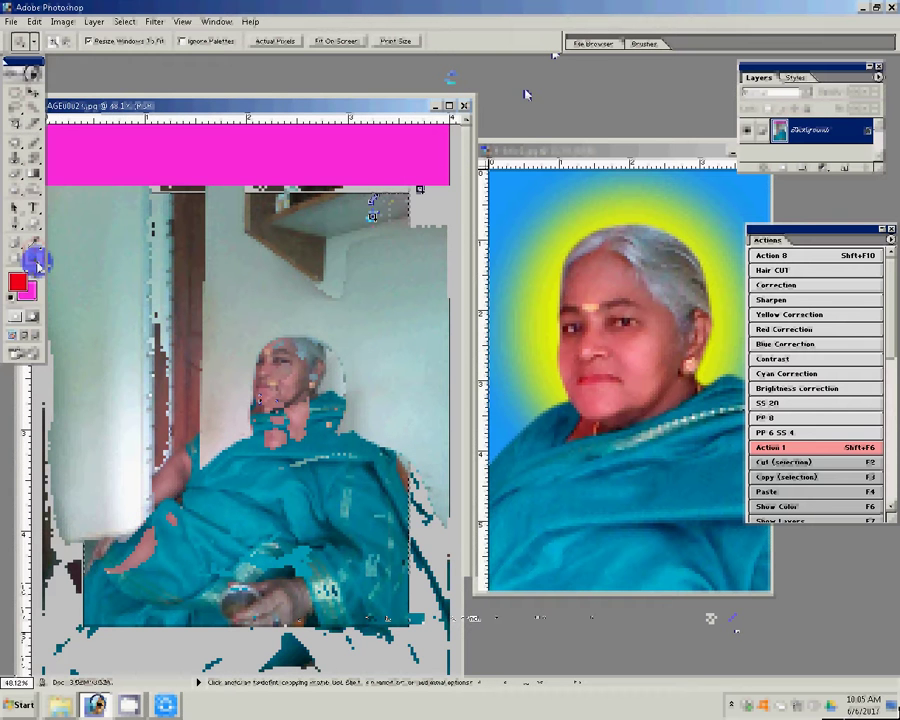
left_click(10, 21)
left_click(12, 136)
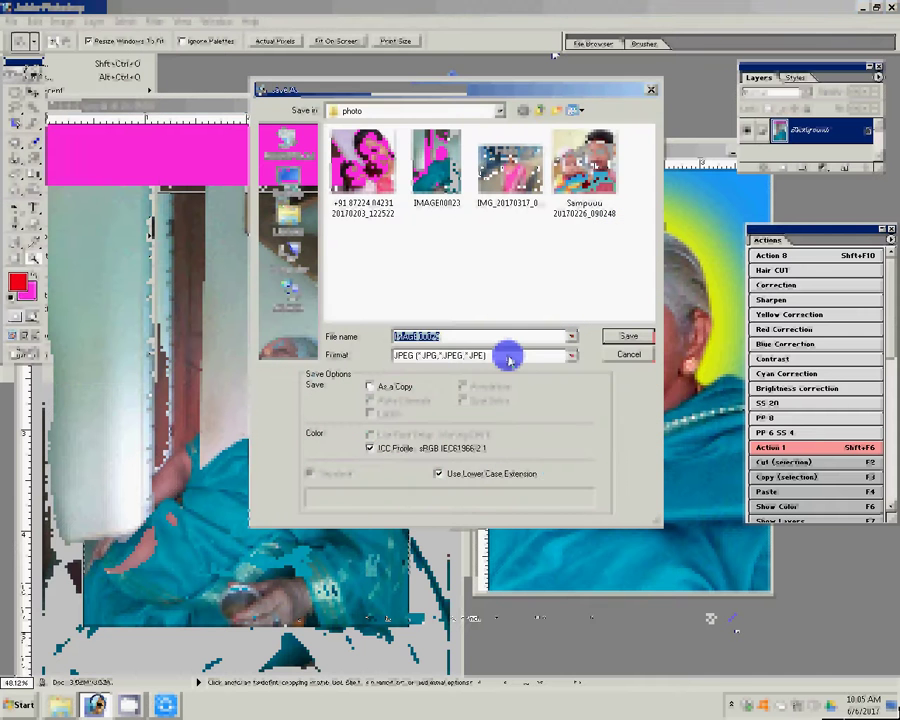
Save the cropped photo as JPEG named '10-4x6=1' in folder 6 via Recent Places.
left_click(508, 357)
key("Tab")
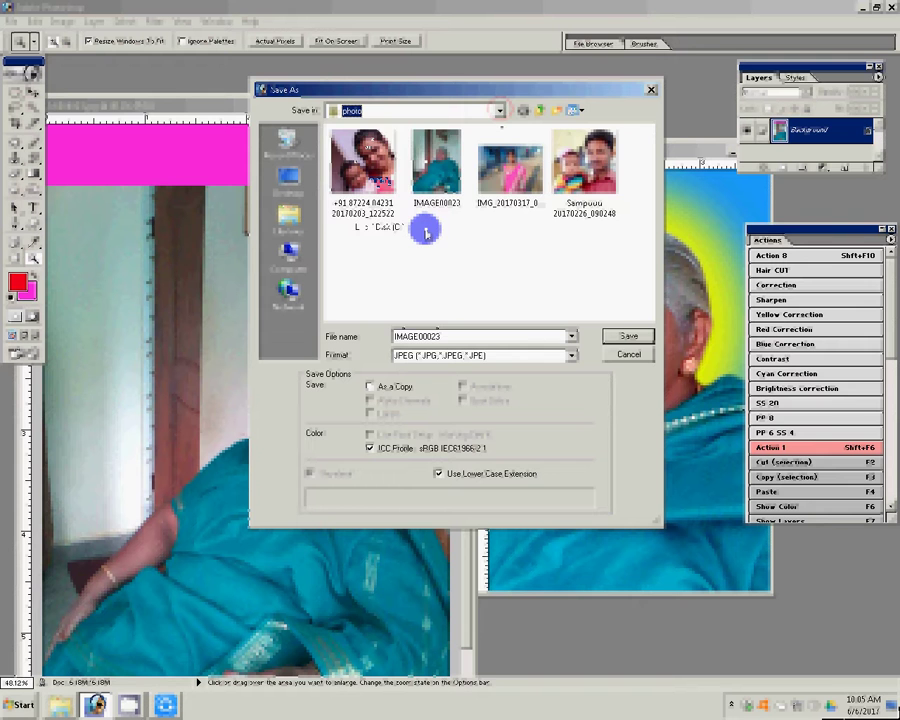
key("Up")
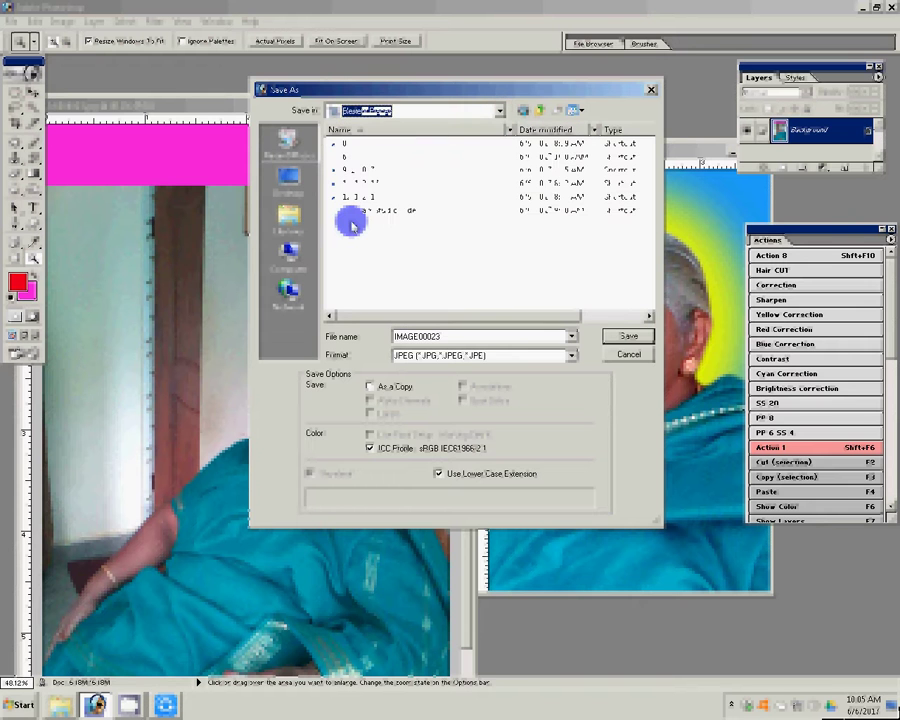
key("Up")
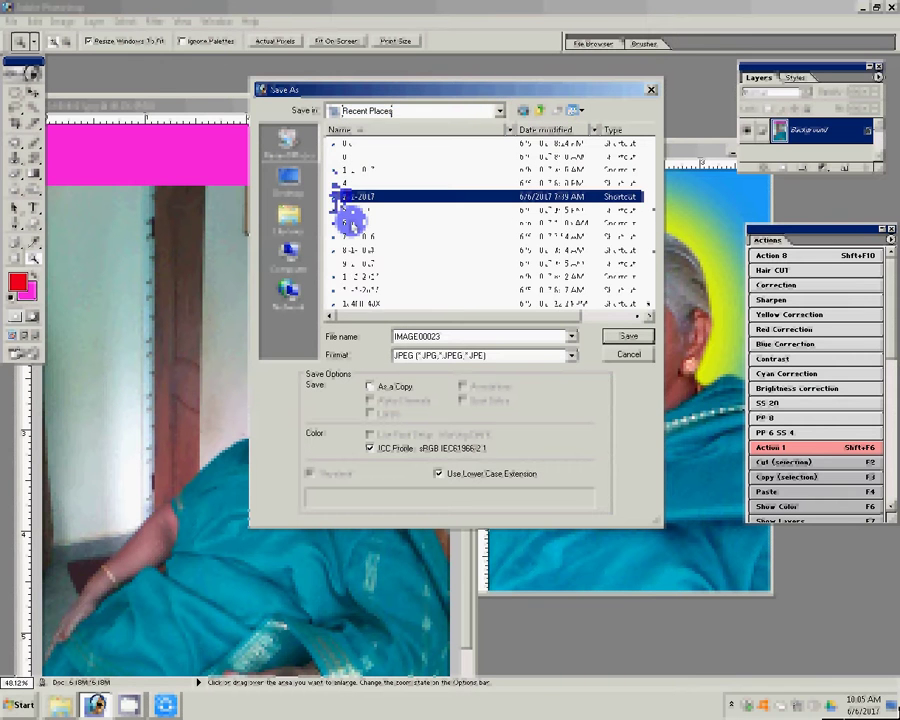
left_click(340, 224)
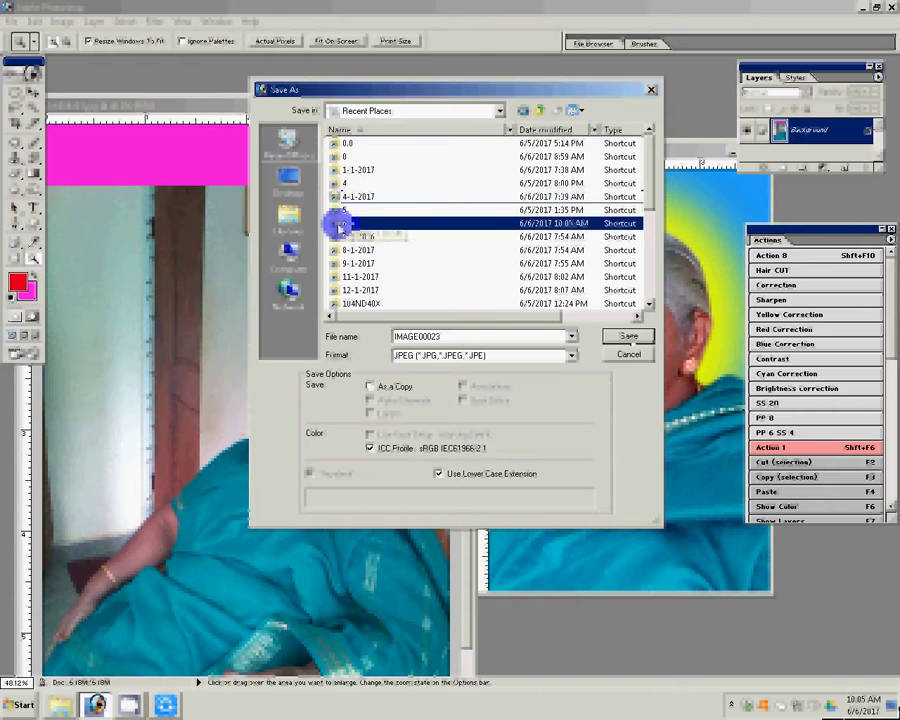
double_click(340, 224)
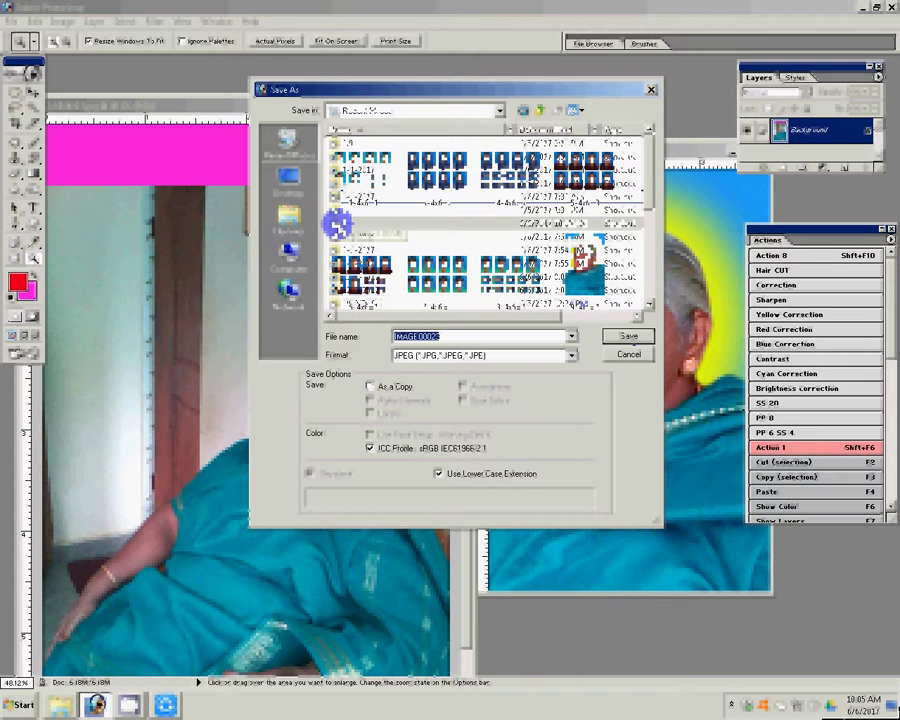
double_click(338, 224)
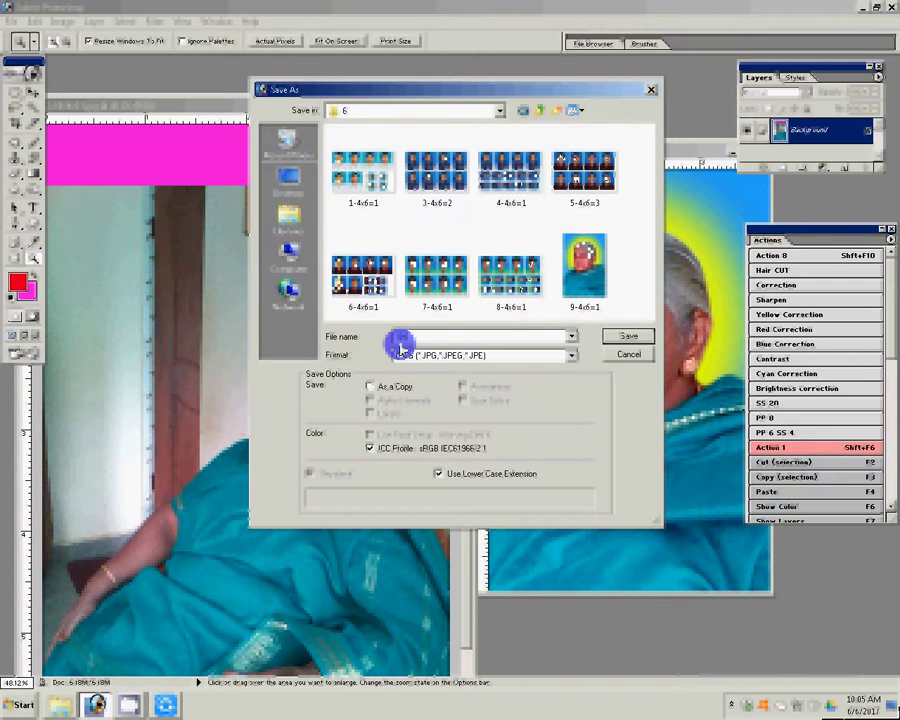
type("10-4x6=1")
key("Return")
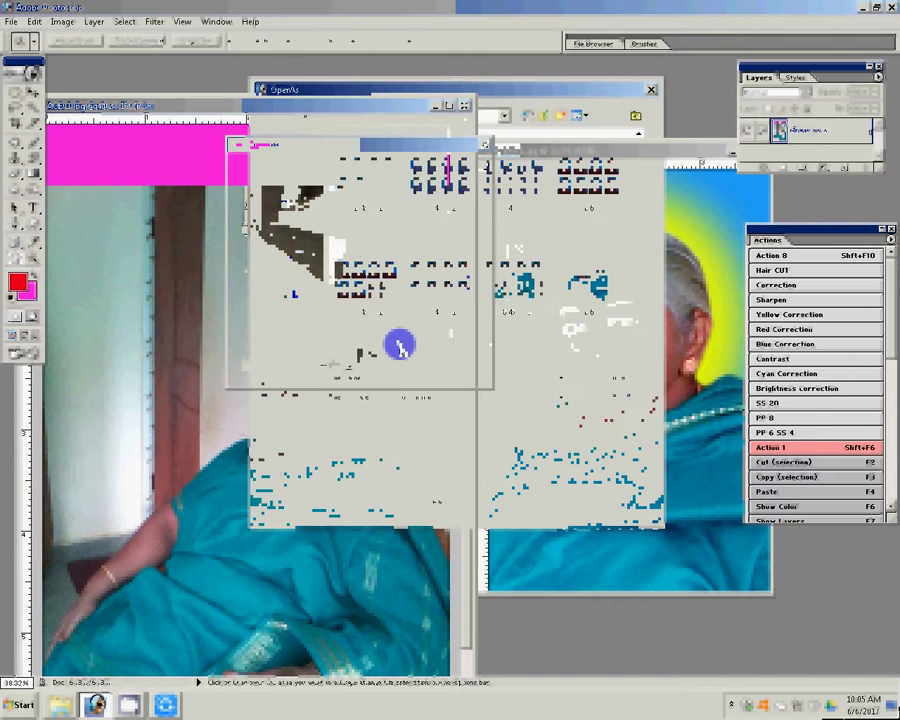
Close the documents and select file 9-4x6=1 in folder 6's Open dialog.
key("ctrl+w")
key("ctrl+o")
key("9")
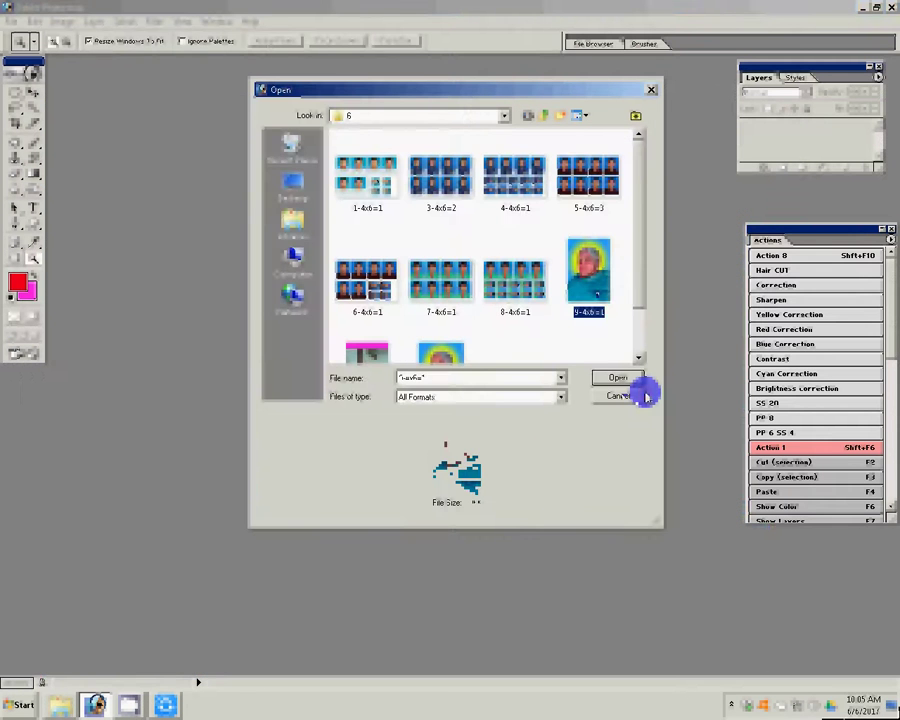